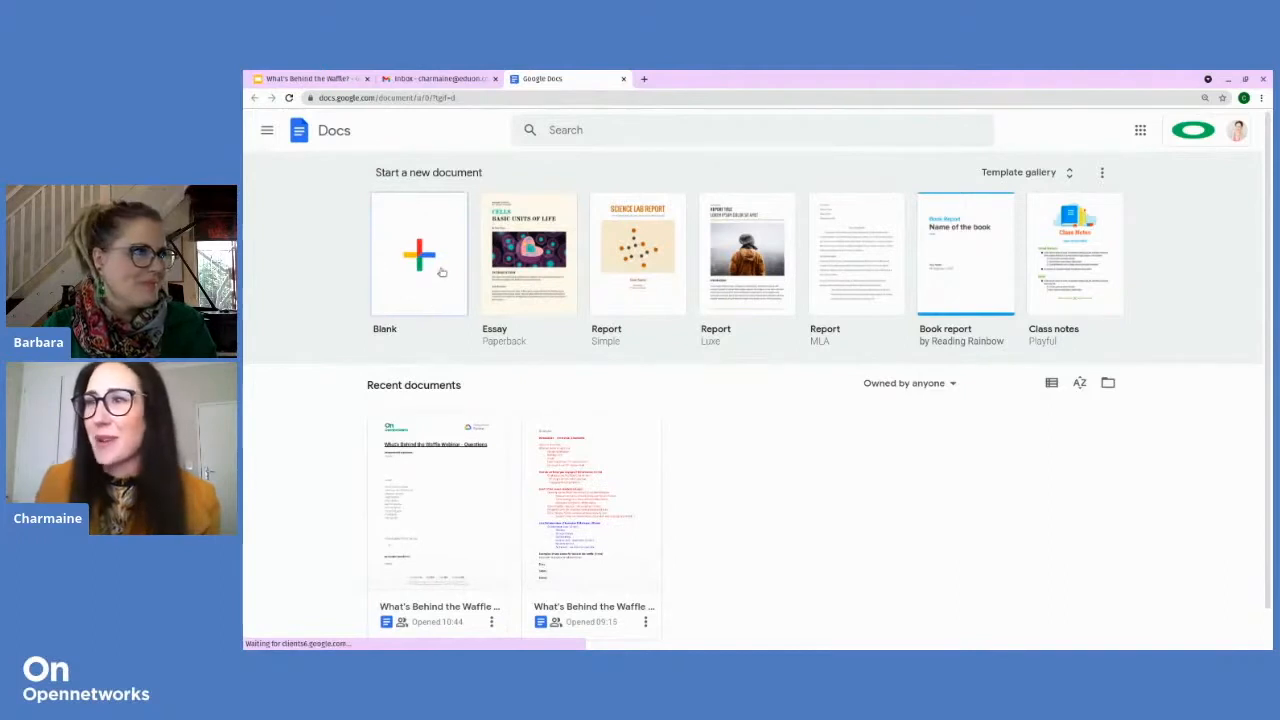
# Step: Create a new document from the Blank tile on the Docs home page
pyautogui.click(436, 267)
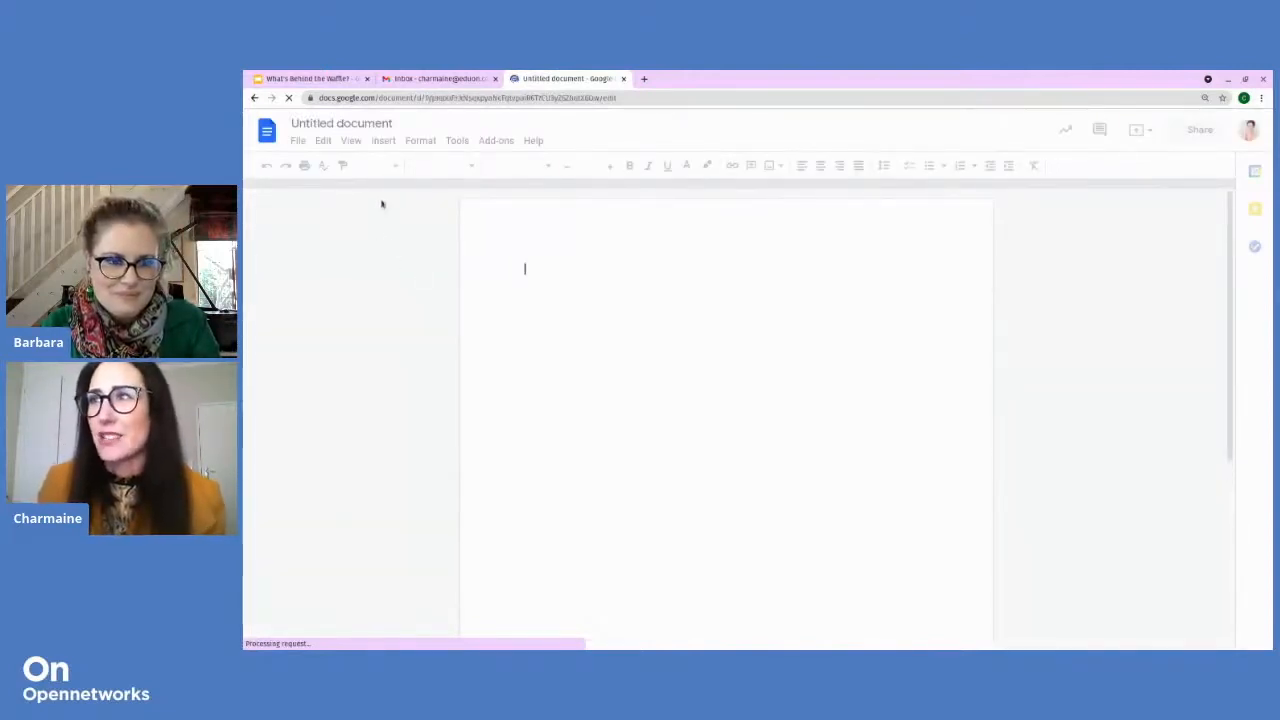
# Step: Start renaming the untitled document by typing 'Year End Fundtion' into the title box
pyautogui.click(364, 124)
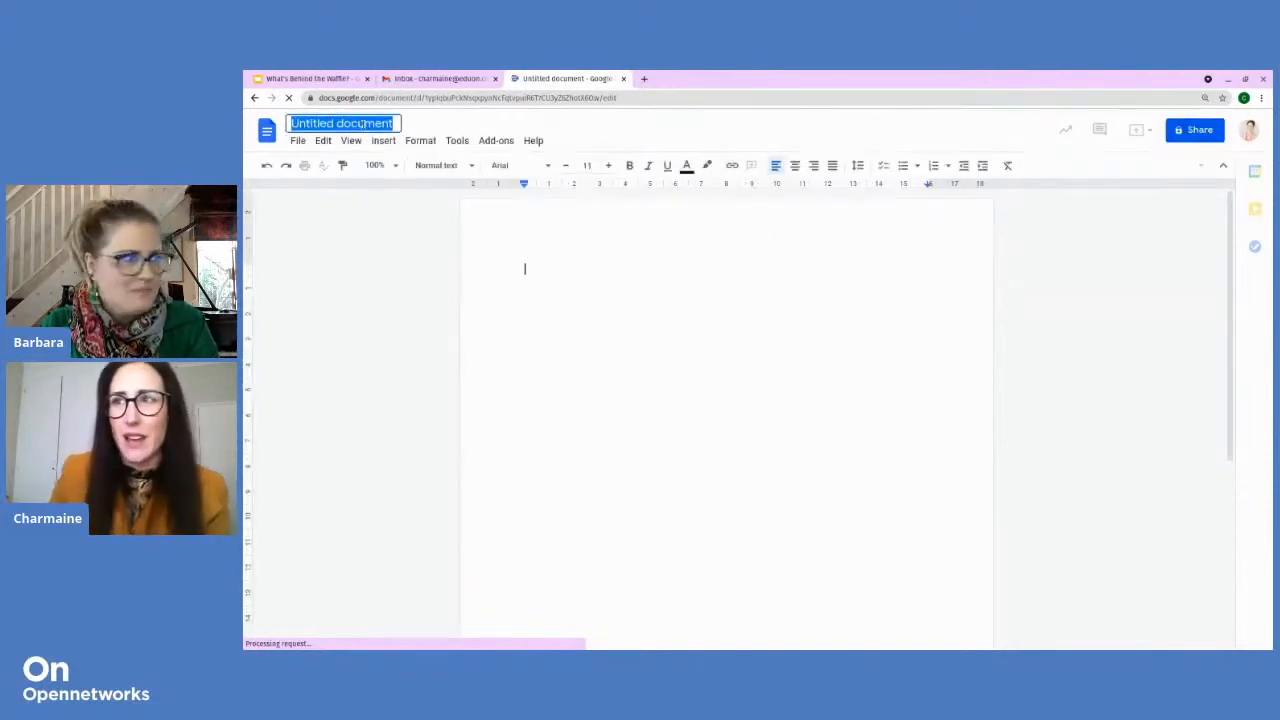
pyautogui.write('Year End Fu')
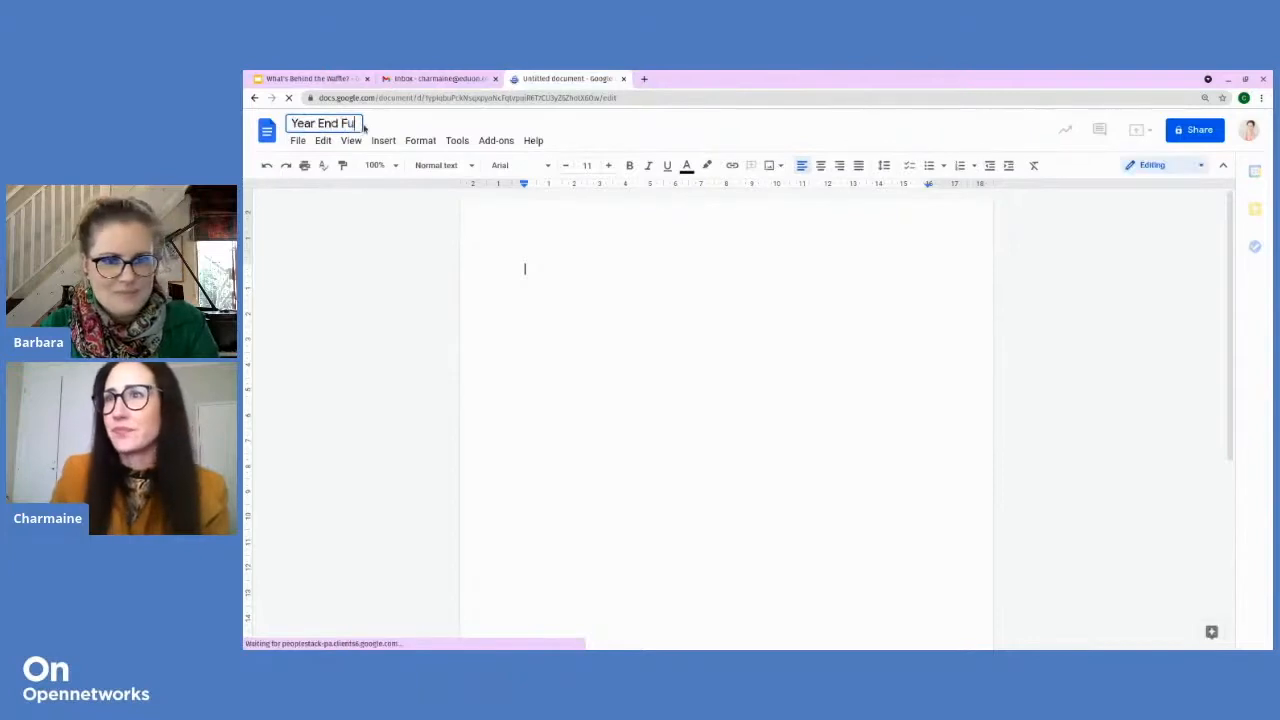
pyautogui.write('ndtion')
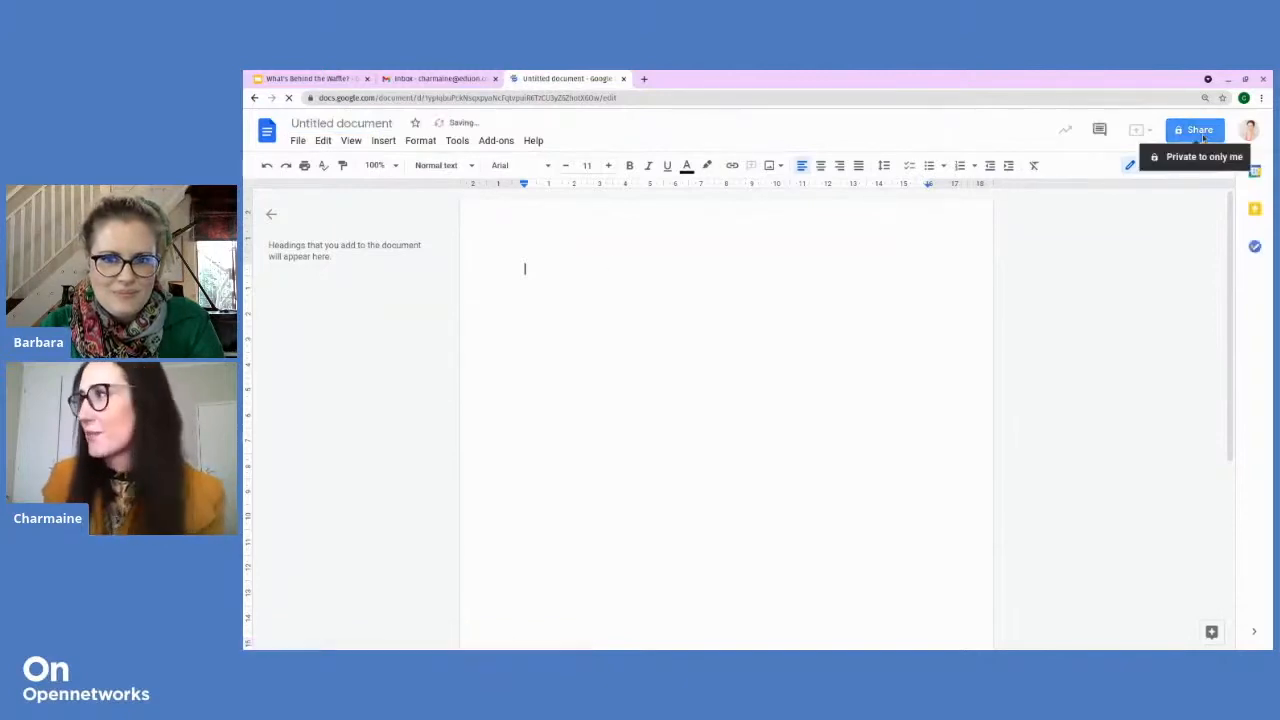
# Step: Dismiss the share prompt and rename the document to 'Year End Function'
pyautogui.click(1201, 131)
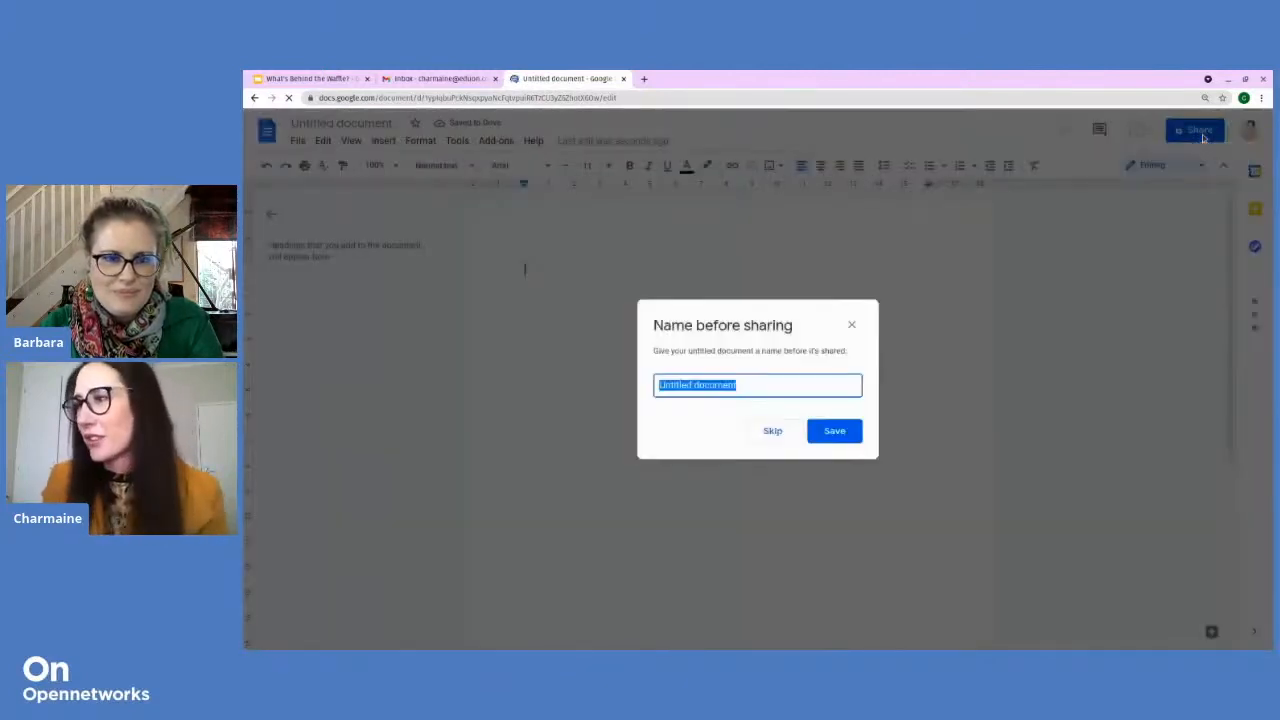
pyautogui.click(833, 432)
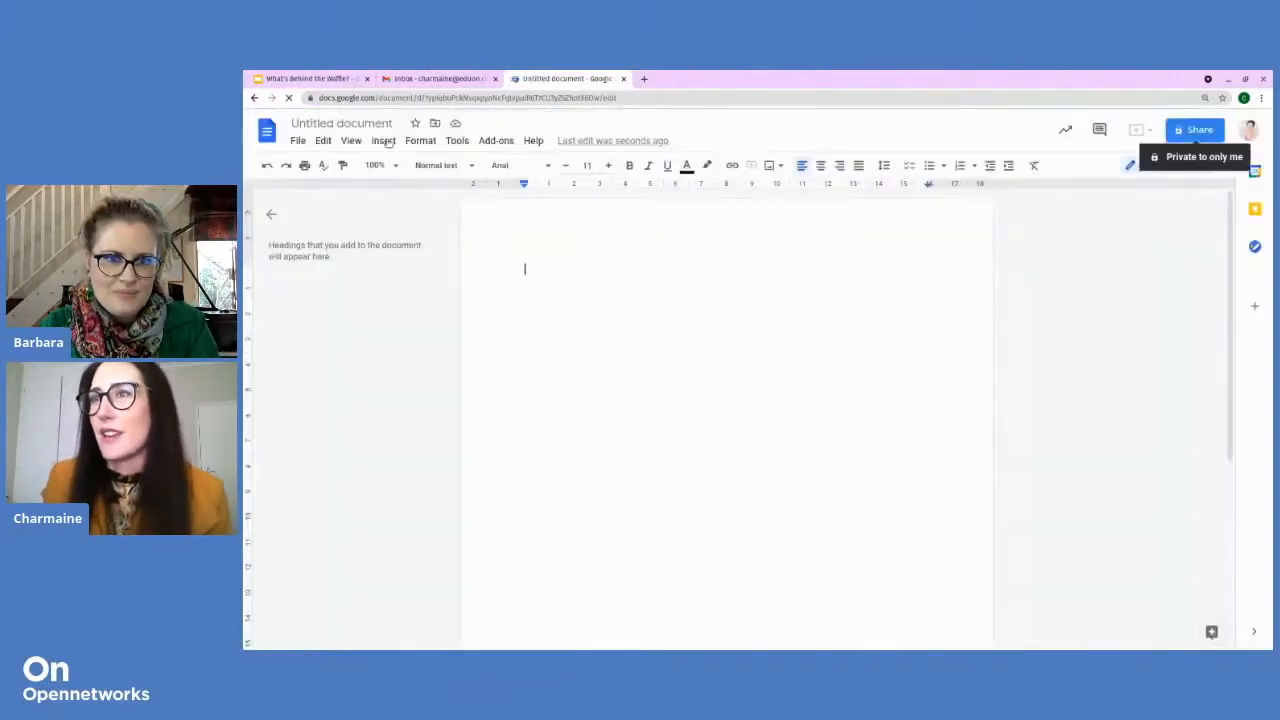
pyautogui.click(389, 124)
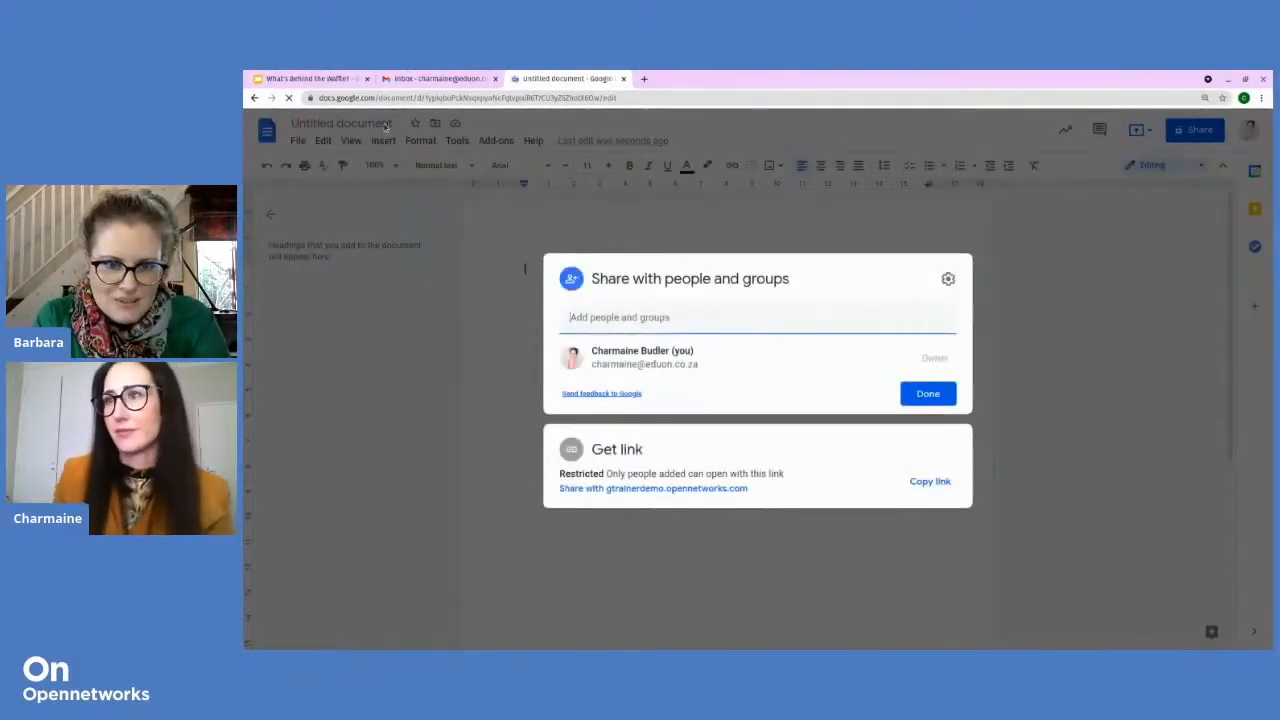
pyautogui.click(928, 393)
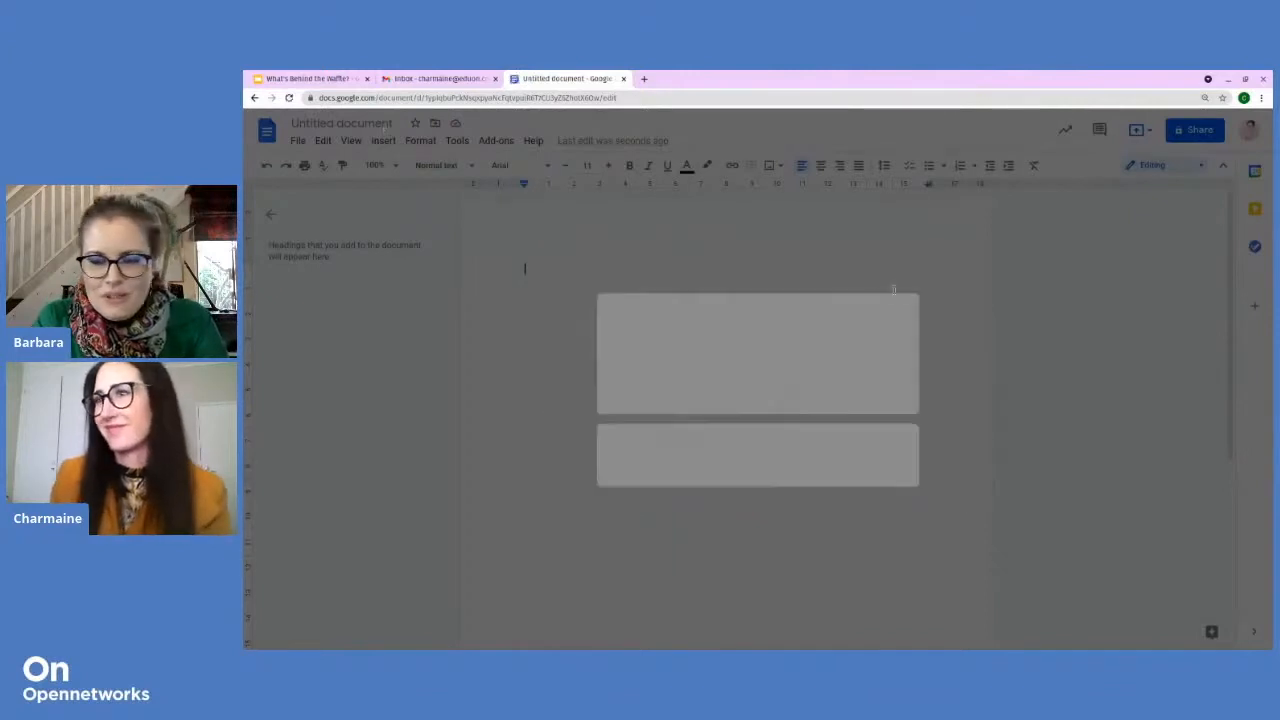
pyautogui.click(381, 122)
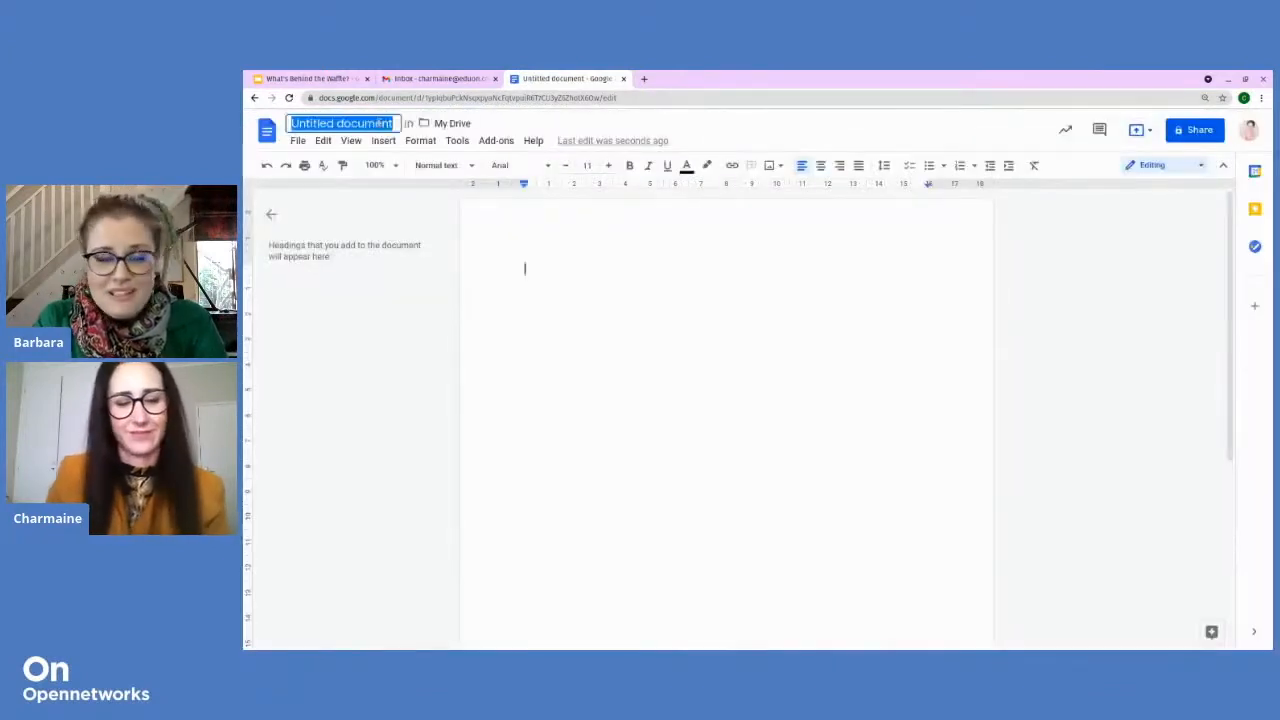
pyautogui.write('Year End Fun')
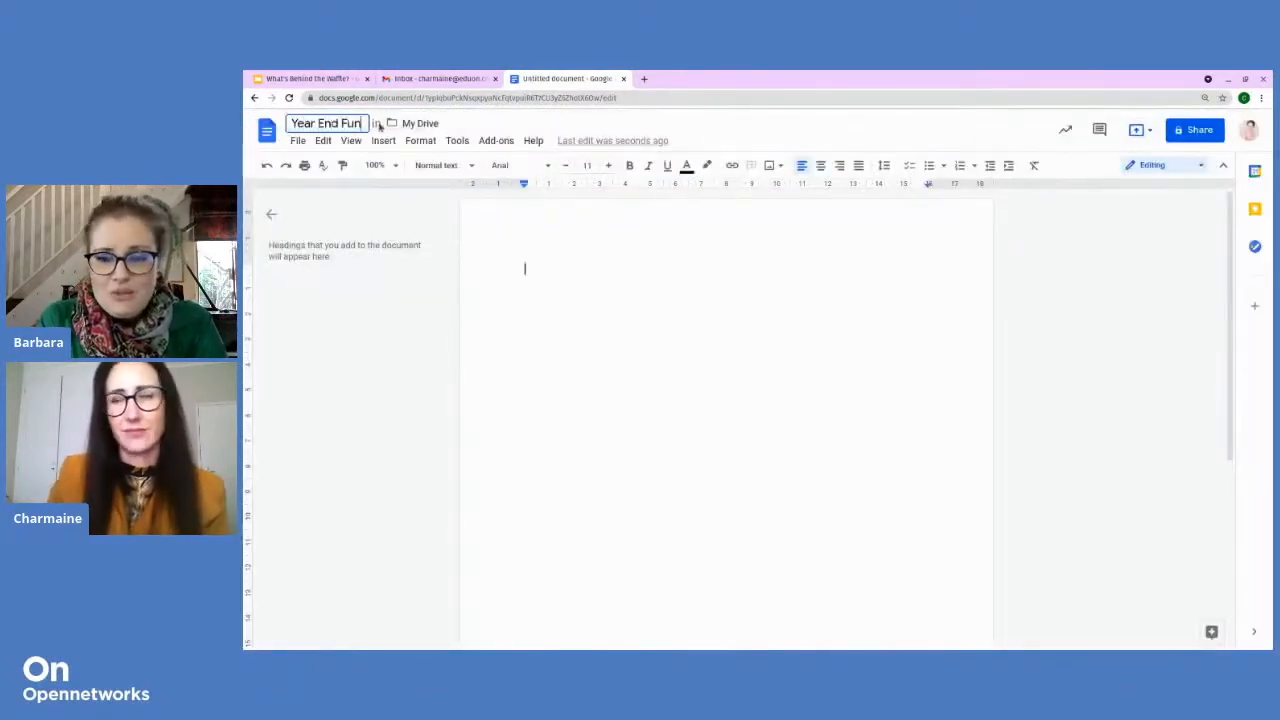
pyautogui.write('ction')
pyautogui.press('Return')
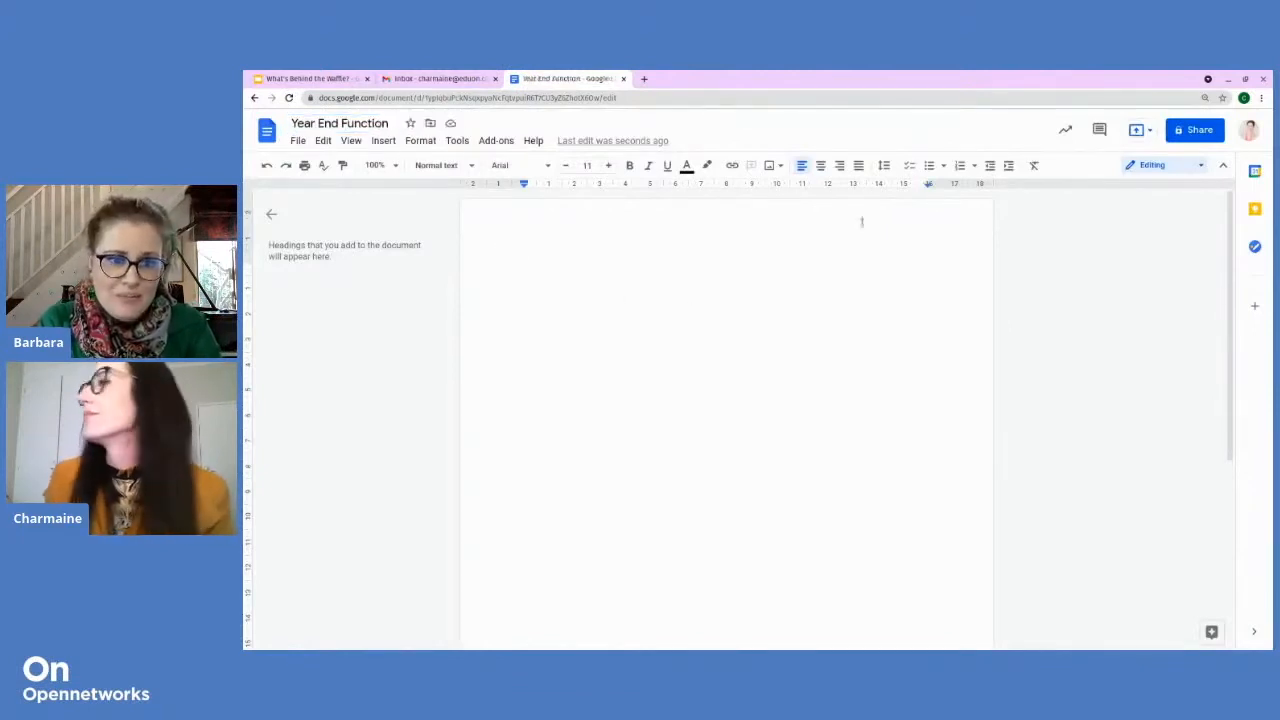
# Step: Add the suggested collaborator as a share recipient with Editor access
pyautogui.click(1176, 130)
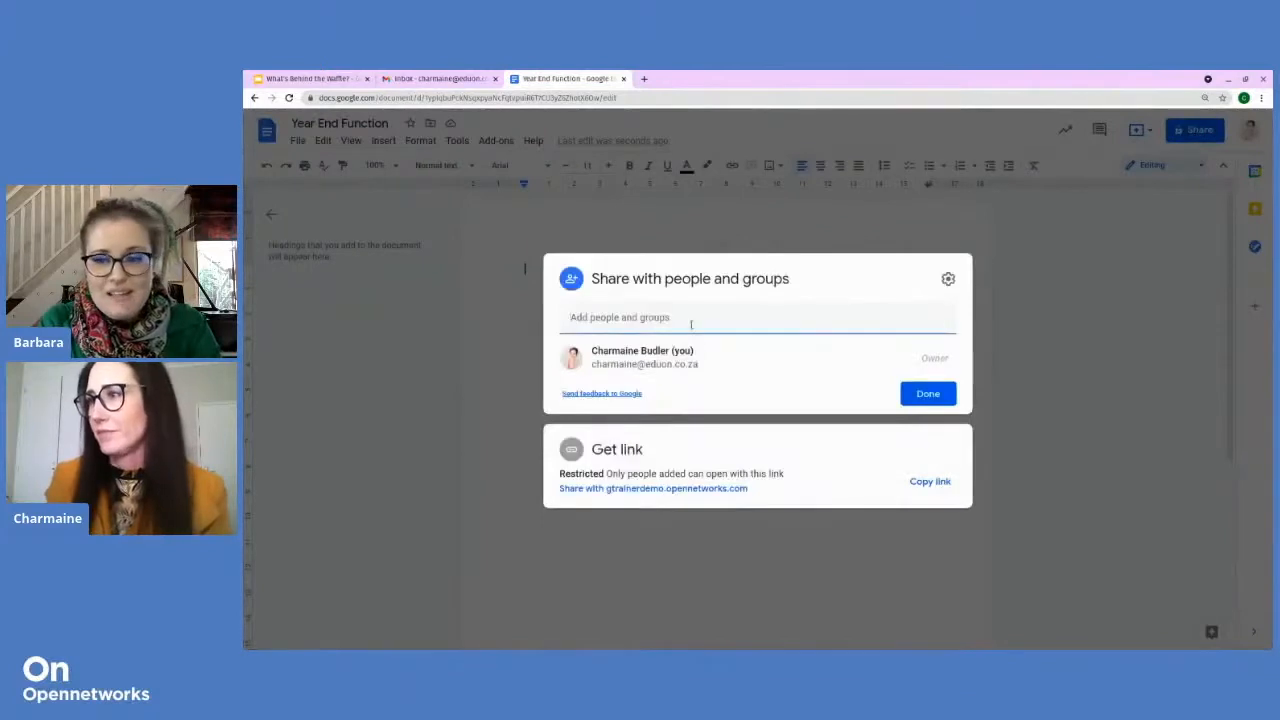
pyautogui.click(690, 322)
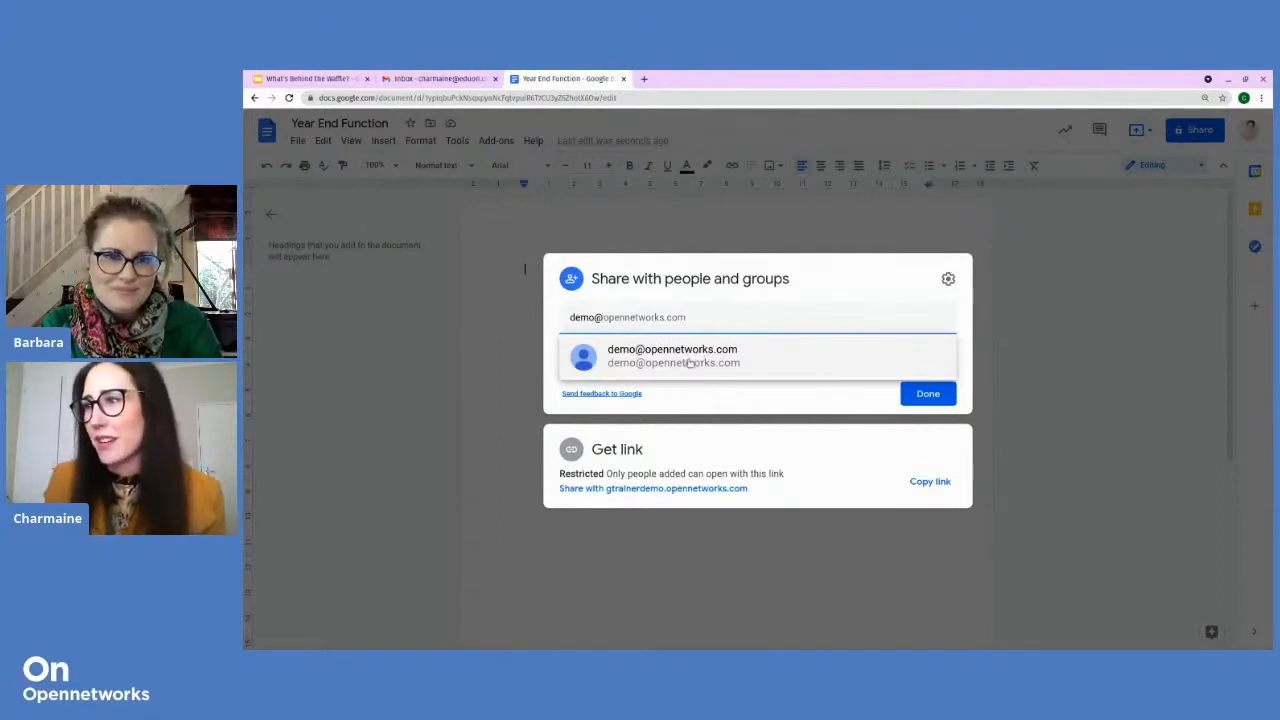
pyautogui.click(689, 362)
pyautogui.click(705, 380)
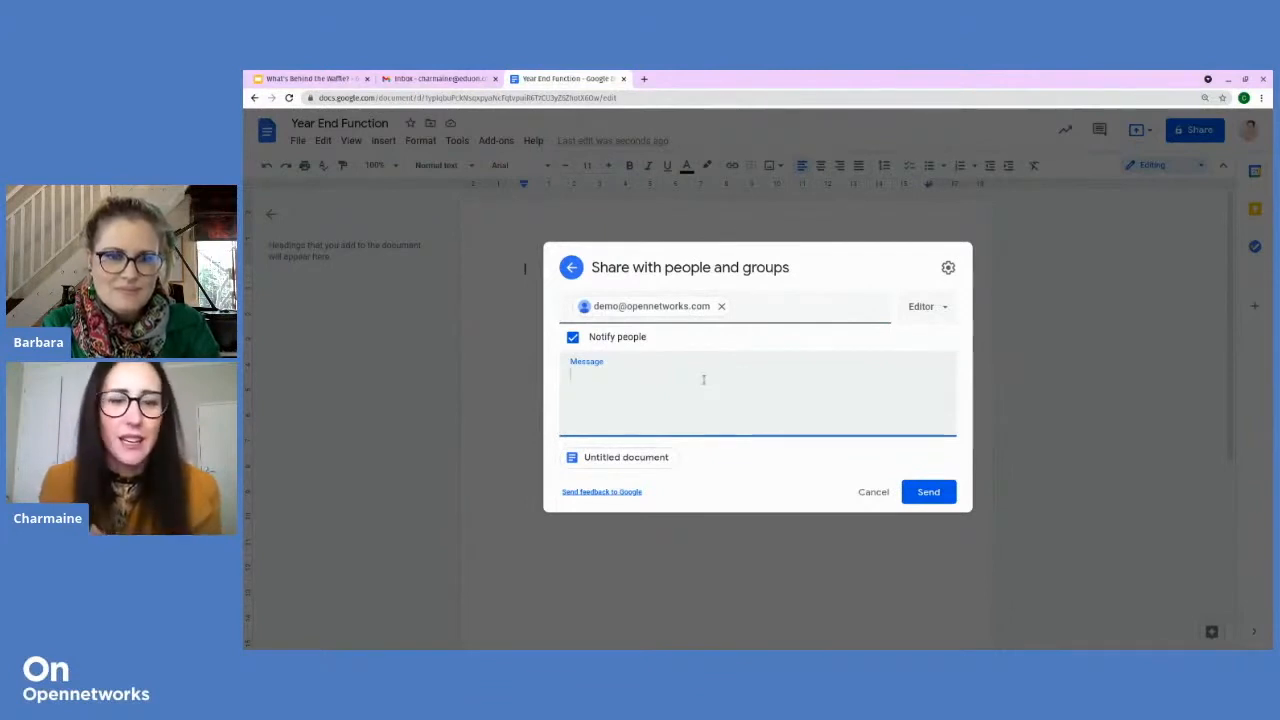
pyautogui.click(929, 310)
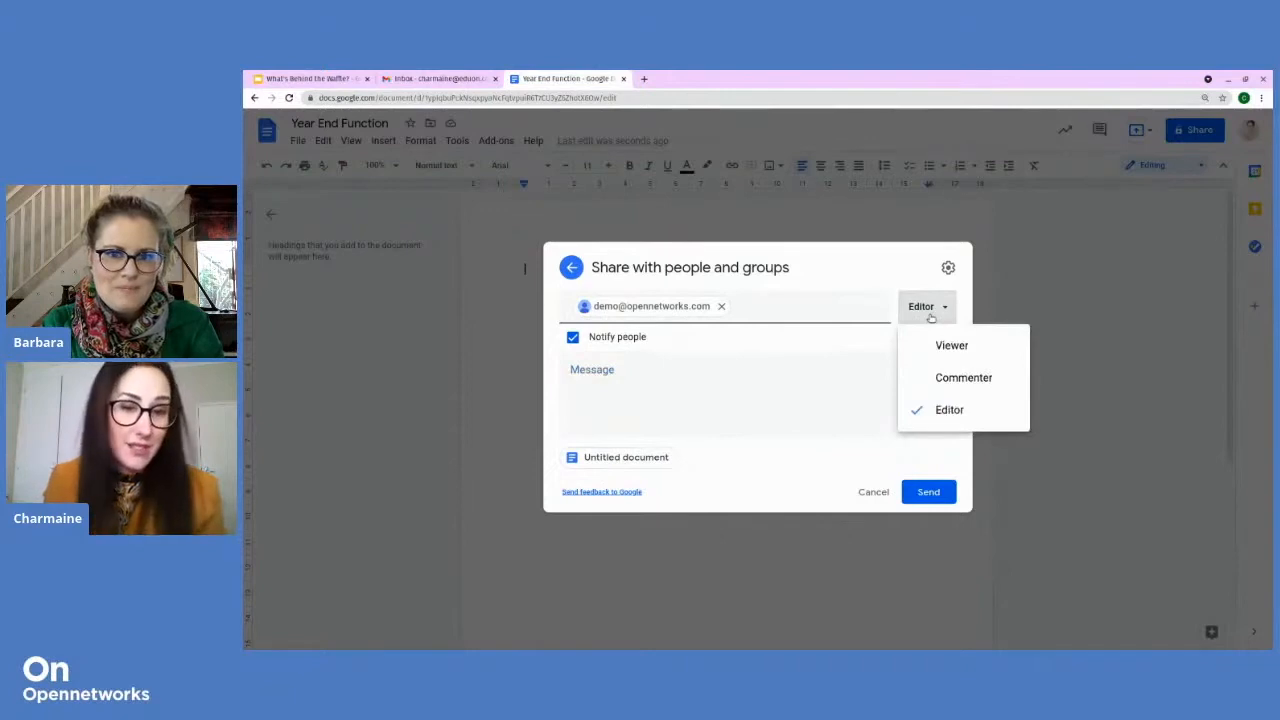
pyautogui.click(605, 374)
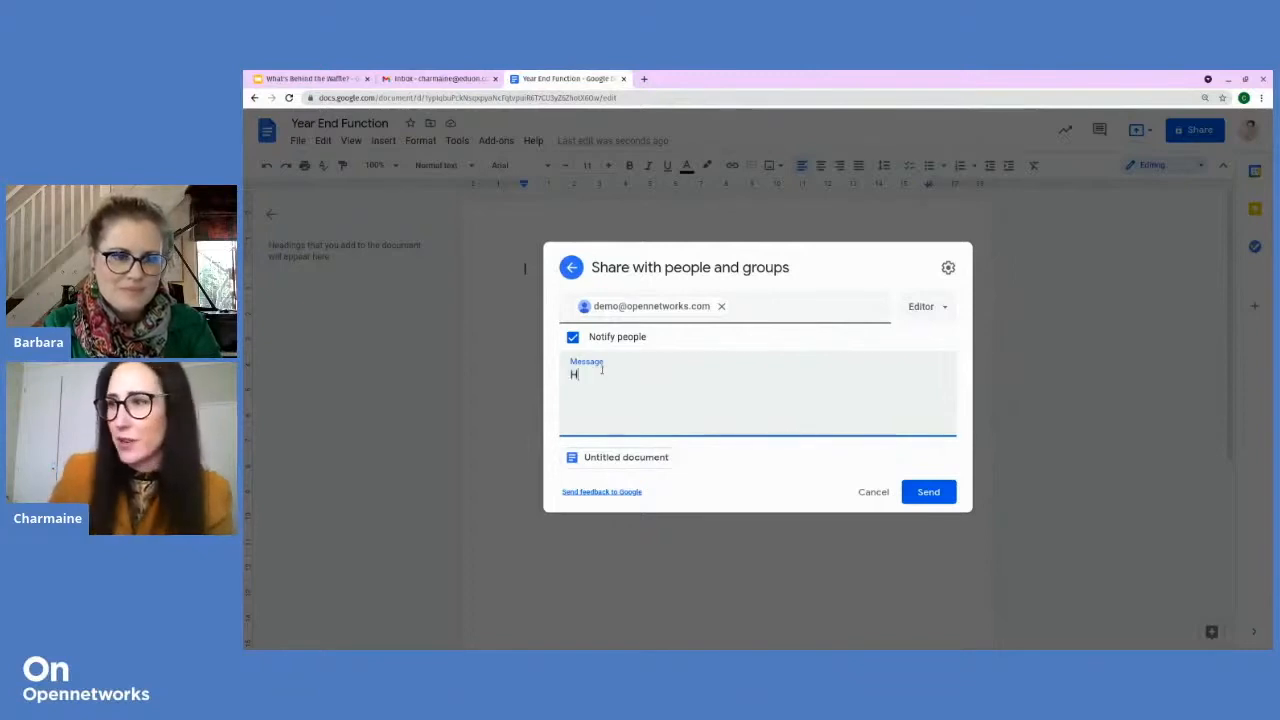
# Step: Send the invite with the message 'Hi guys Please help us in planning a lovely year end party!' and a 'Regards,' sign-off
pyautogui.write('Hi guys  ')
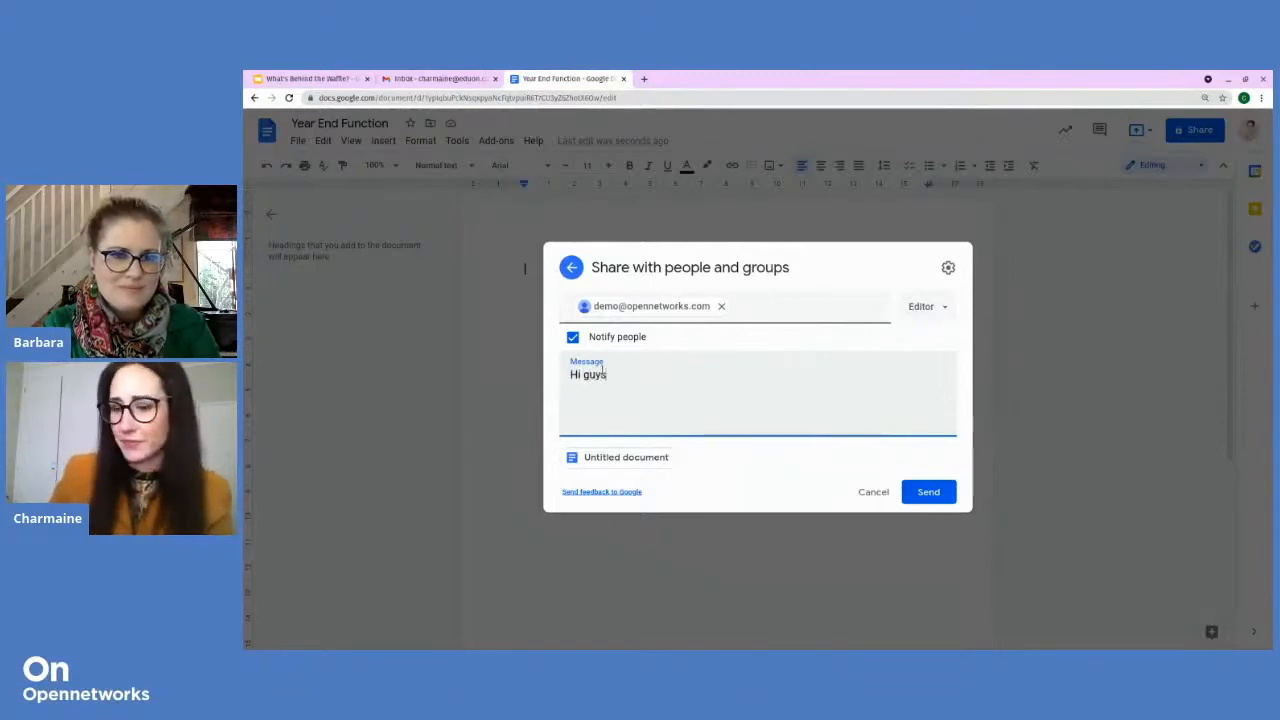
pyautogui.write('Please help us in planning a')
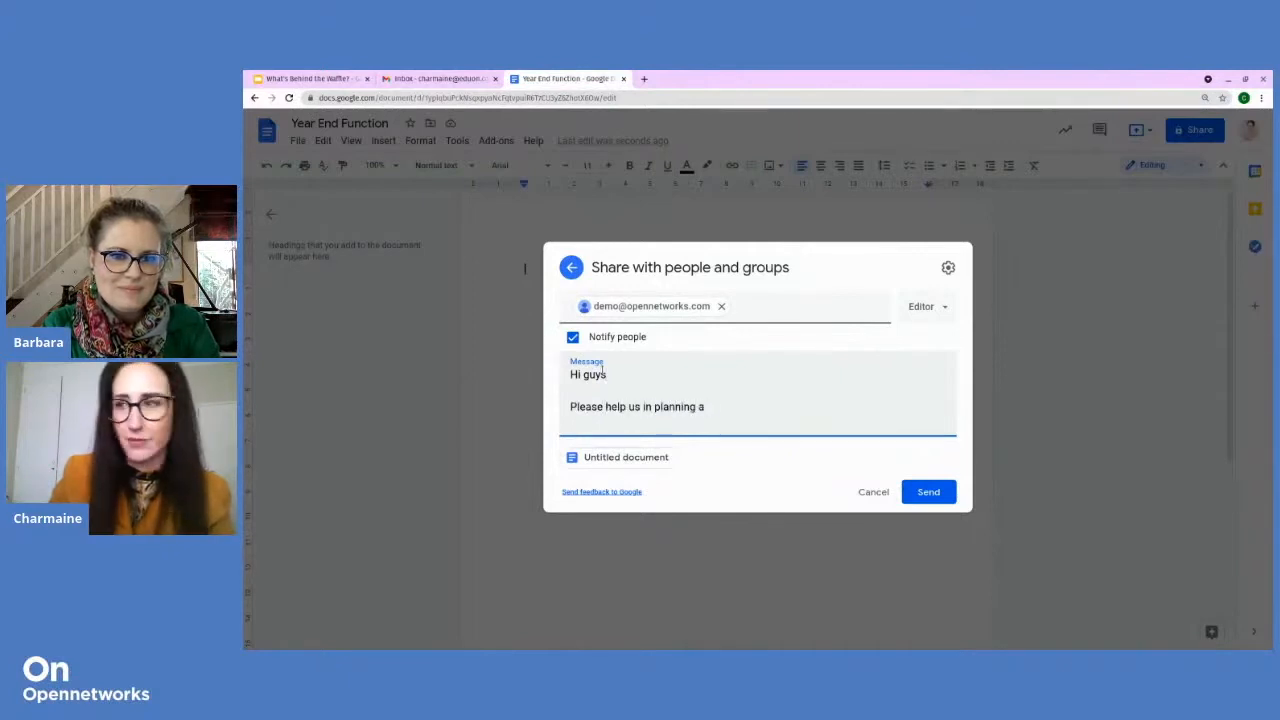
pyautogui.write(' lovely year')
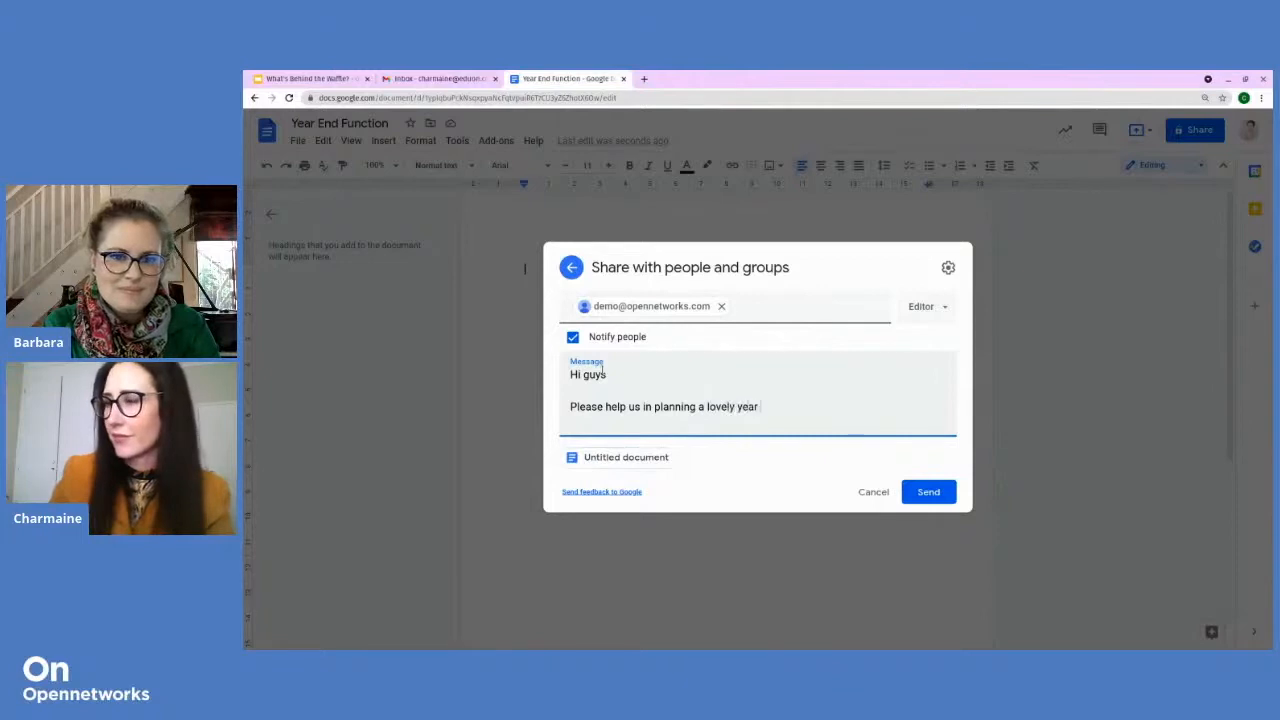
pyautogui.write(' end party!')
pyautogui.press('Return')
pyautogui.press('Return')
pyautogui.write('Regards,')
pyautogui.press('Return')
pyautogui.press('Return')
pyautogui.write('Charmaine')
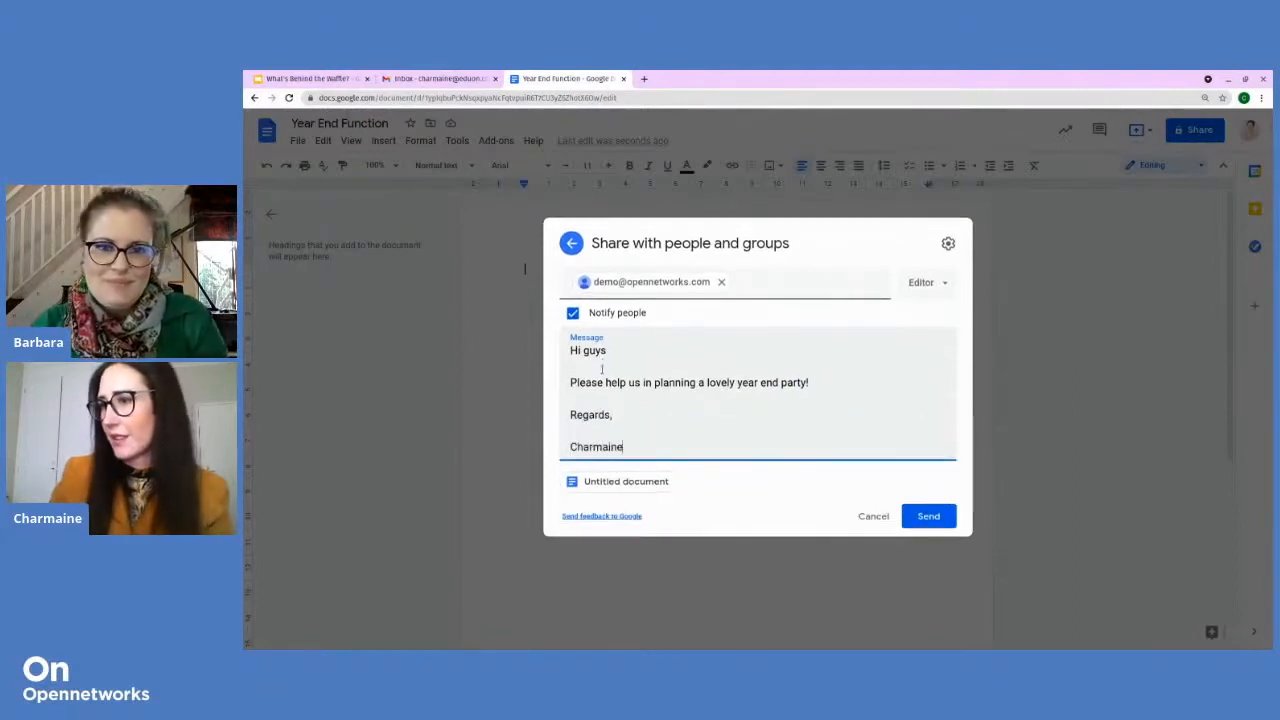
pyautogui.click(929, 517)
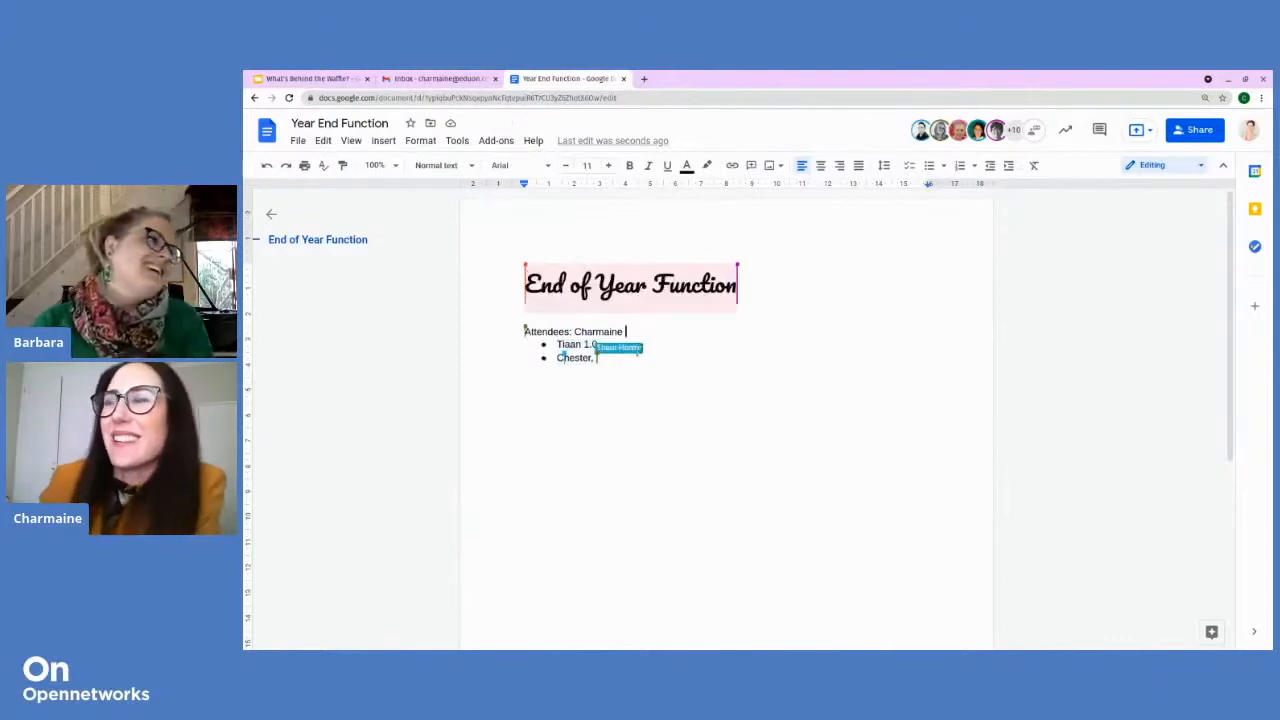
# Step: Put the cursor in the End of Year Function title and open the editing-mode dropdown
pyautogui.click(1010, 267)
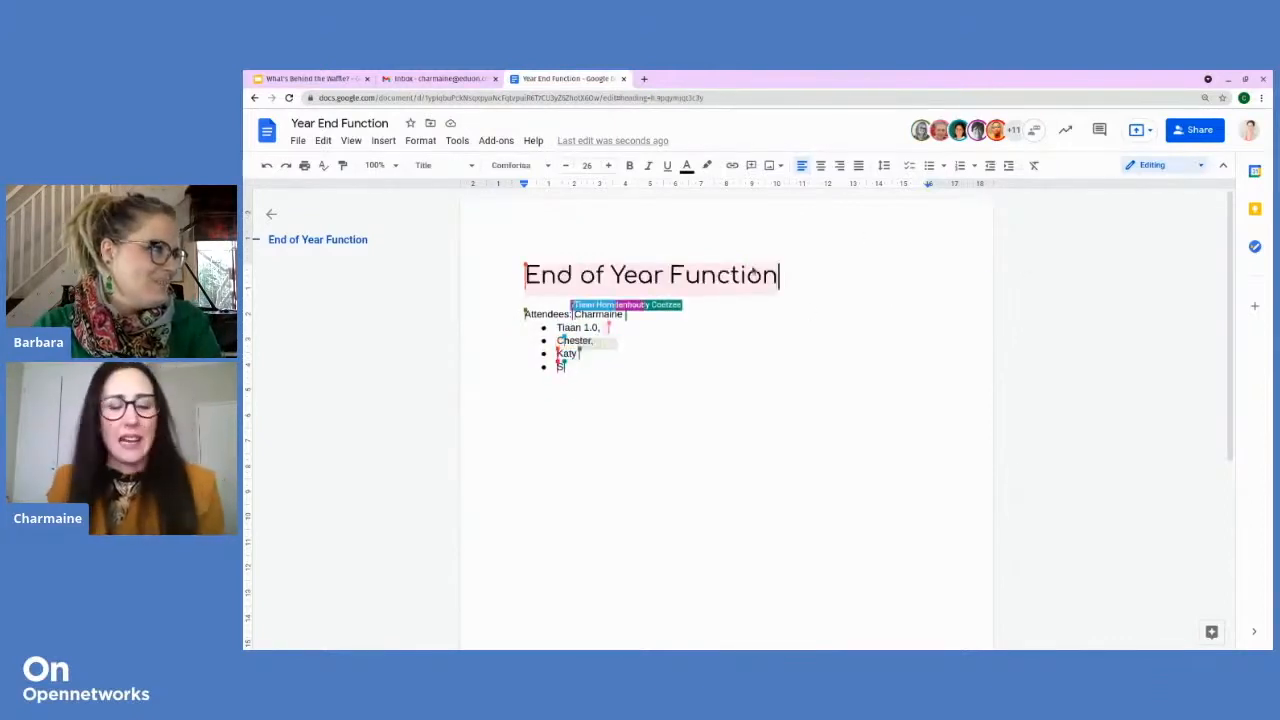
pyautogui.click(1185, 167)
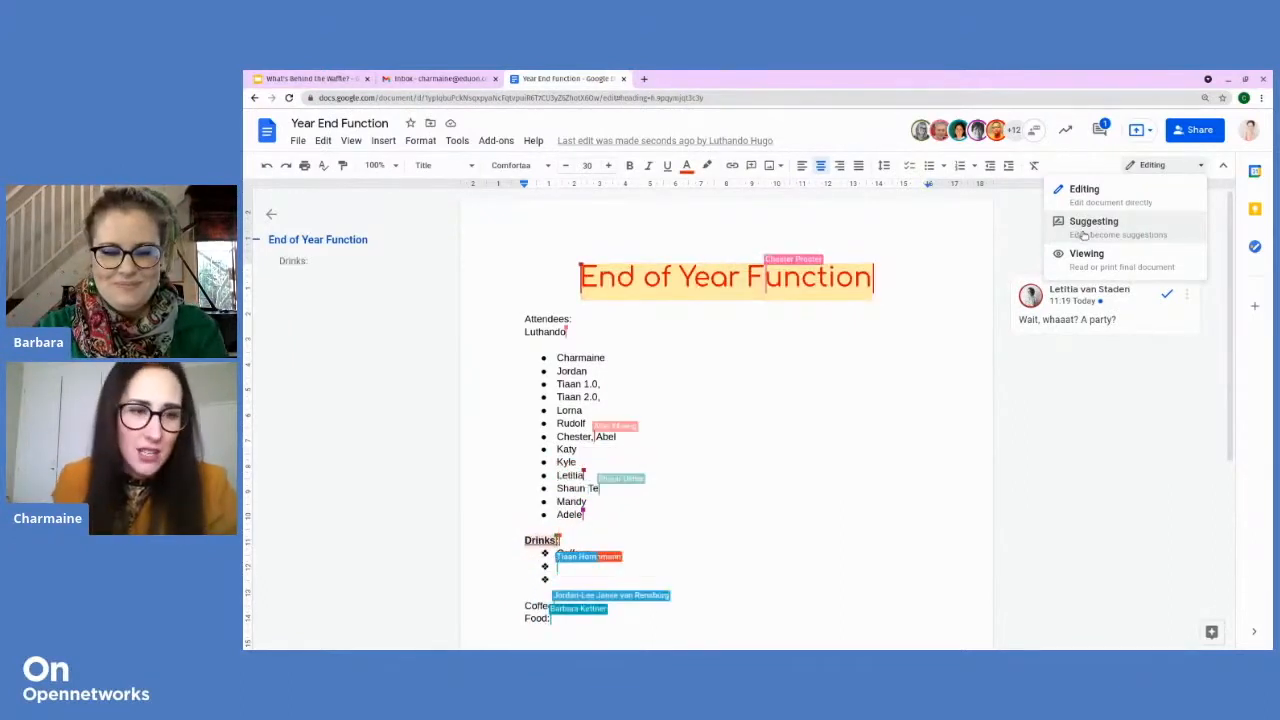
# Step: In Suggesting mode, suggest replacing an attendee's name in the list with a different name
pyautogui.click(1085, 228)
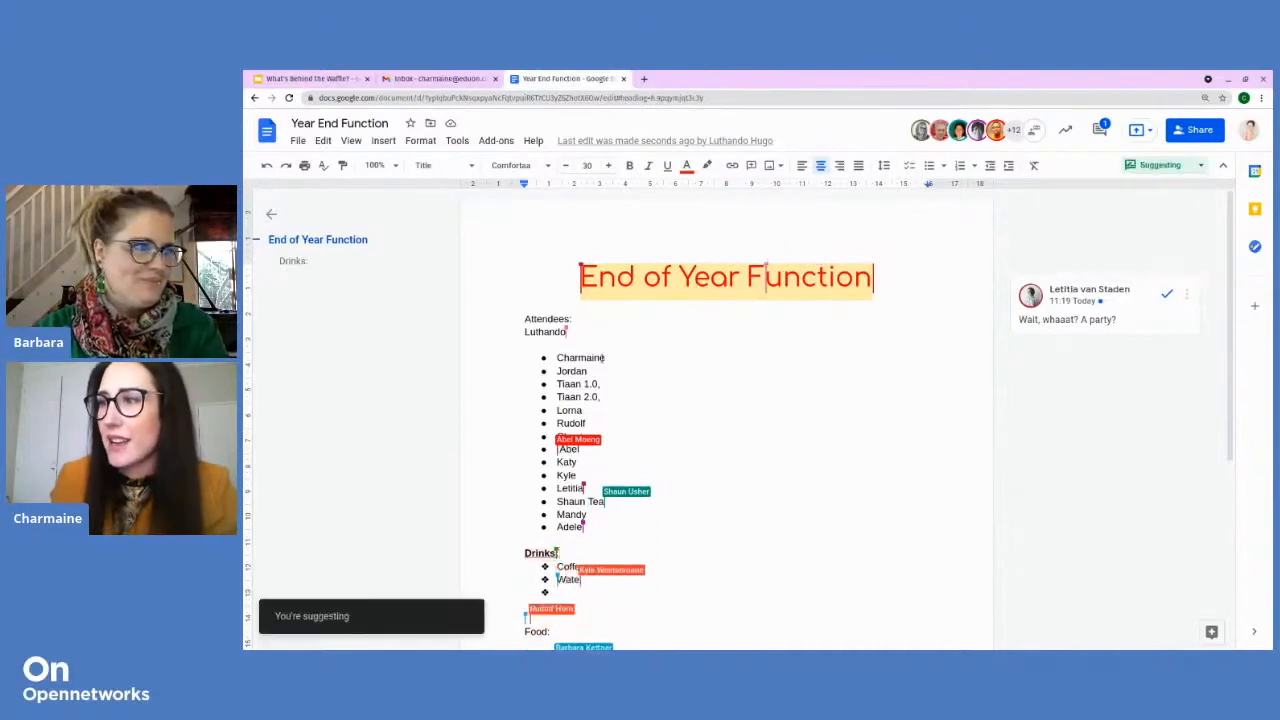
pyautogui.click(609, 357)
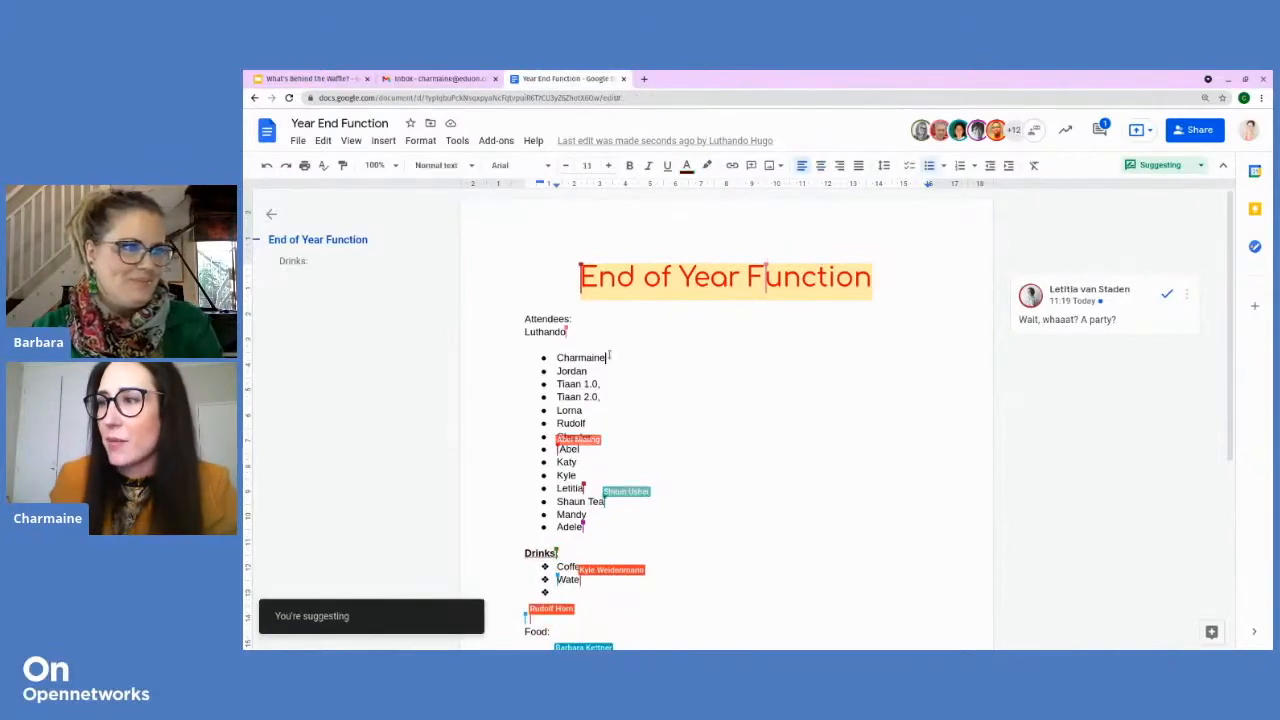
pyautogui.click(559, 358)
pyautogui.moveTo(559, 358); pyautogui.dragTo(613, 358)
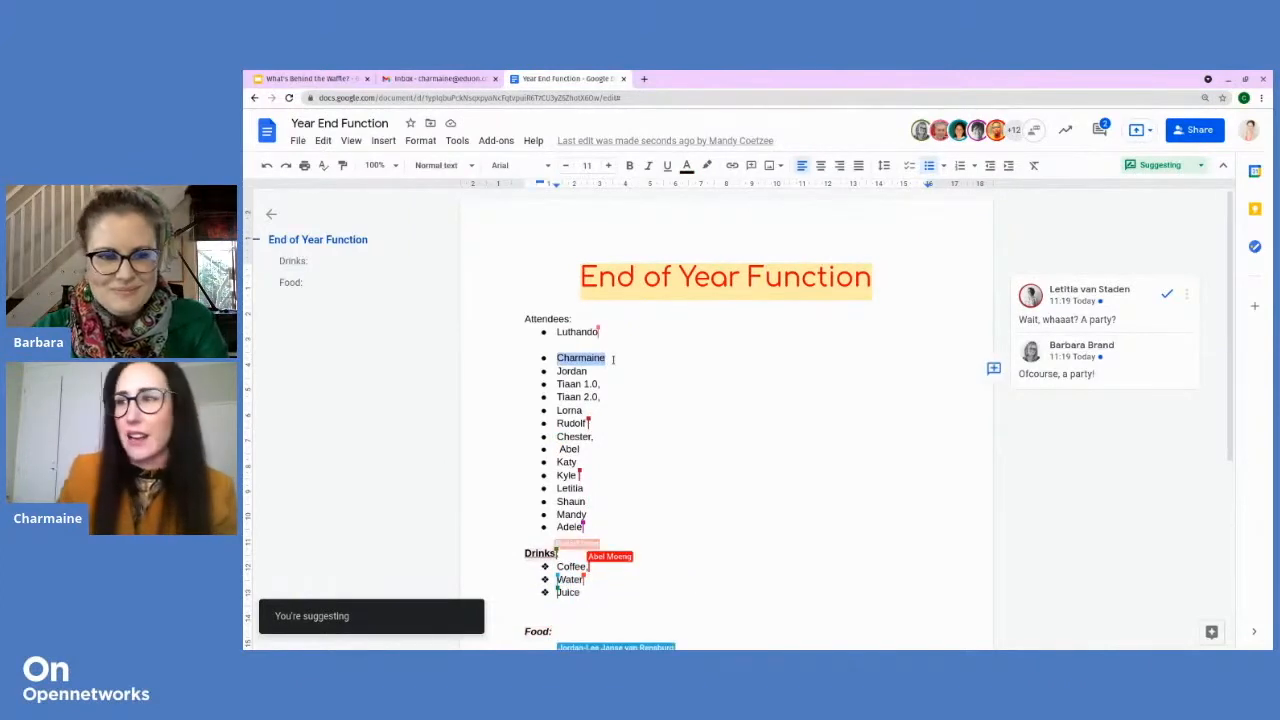
pyautogui.write('Letitia')
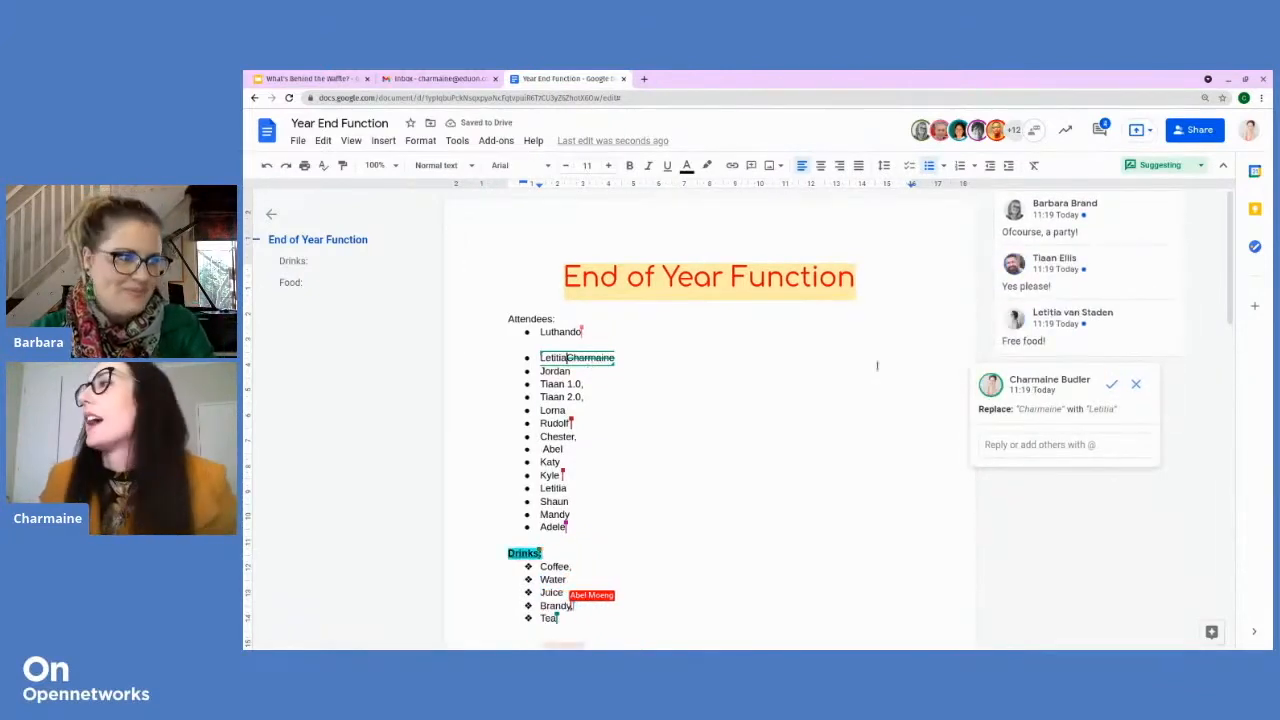
# Step: Return to Editing mode and select the word Tea in the Drinks list
pyautogui.click(1190, 168)
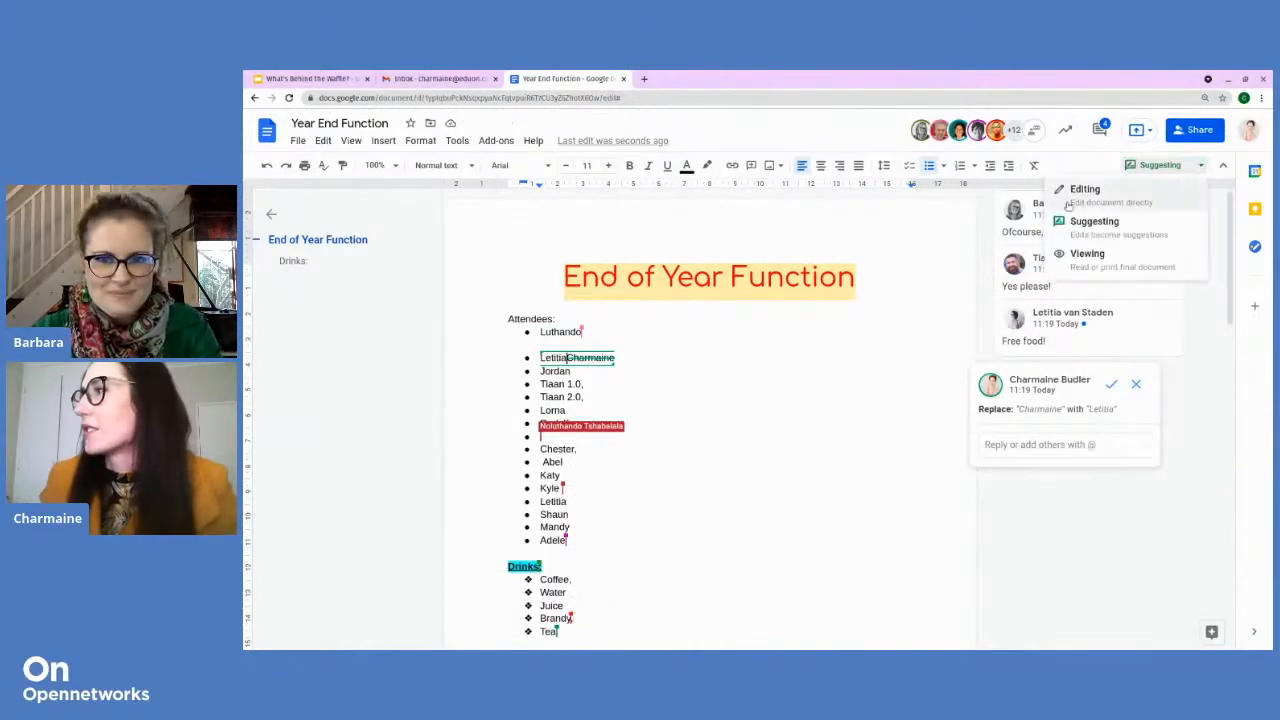
pyautogui.click(1075, 198)
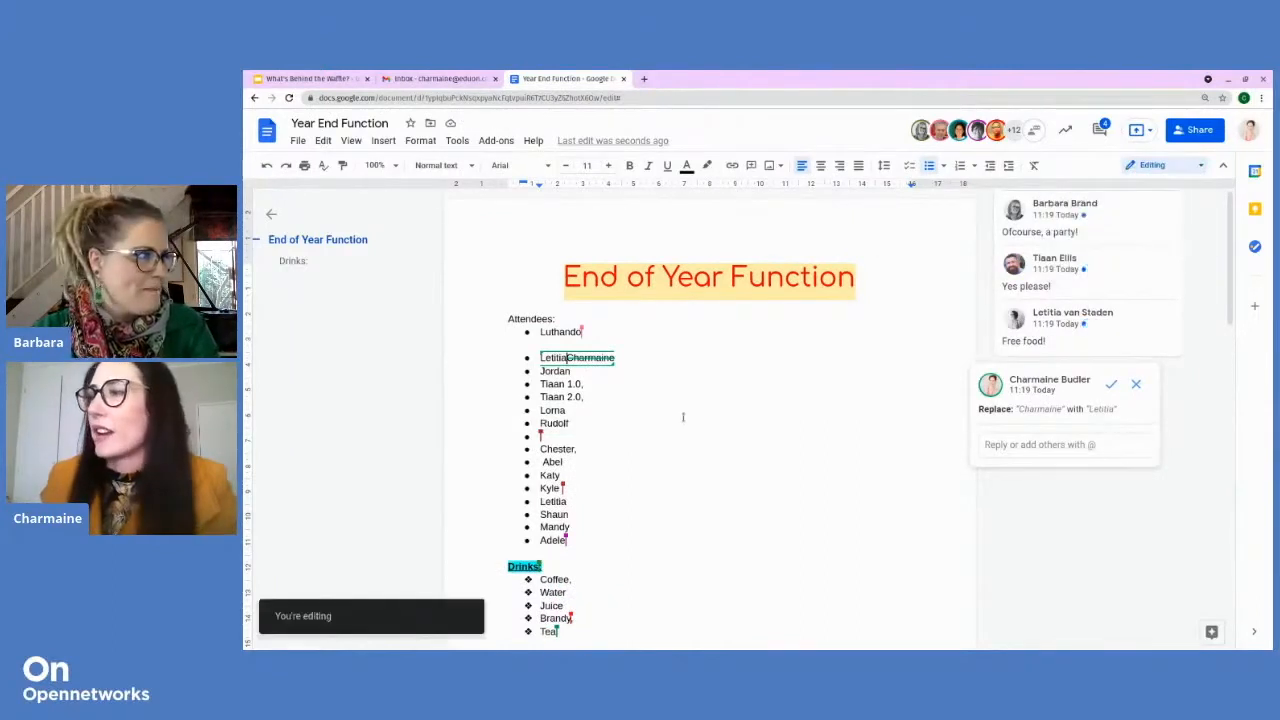
pyautogui.scroll(-1, 609, 334)
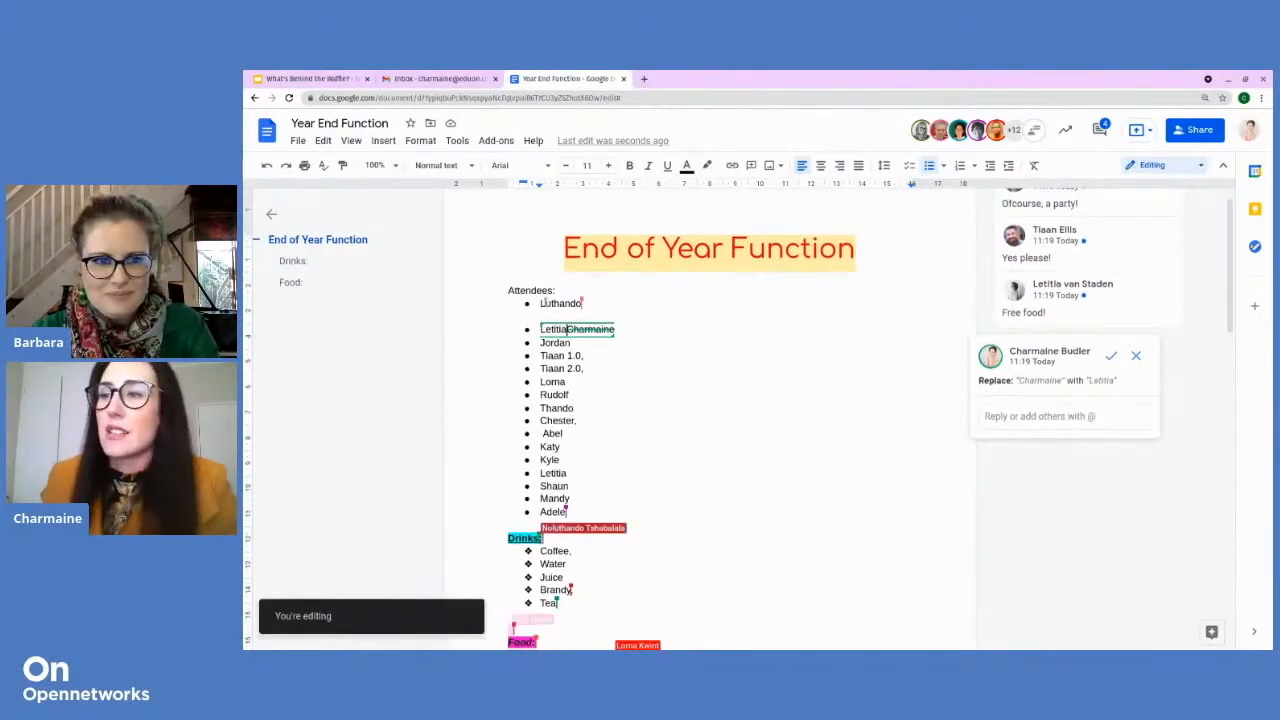
pyautogui.scroll(-5, 543, 301)
pyautogui.scroll(-1, 543, 301)
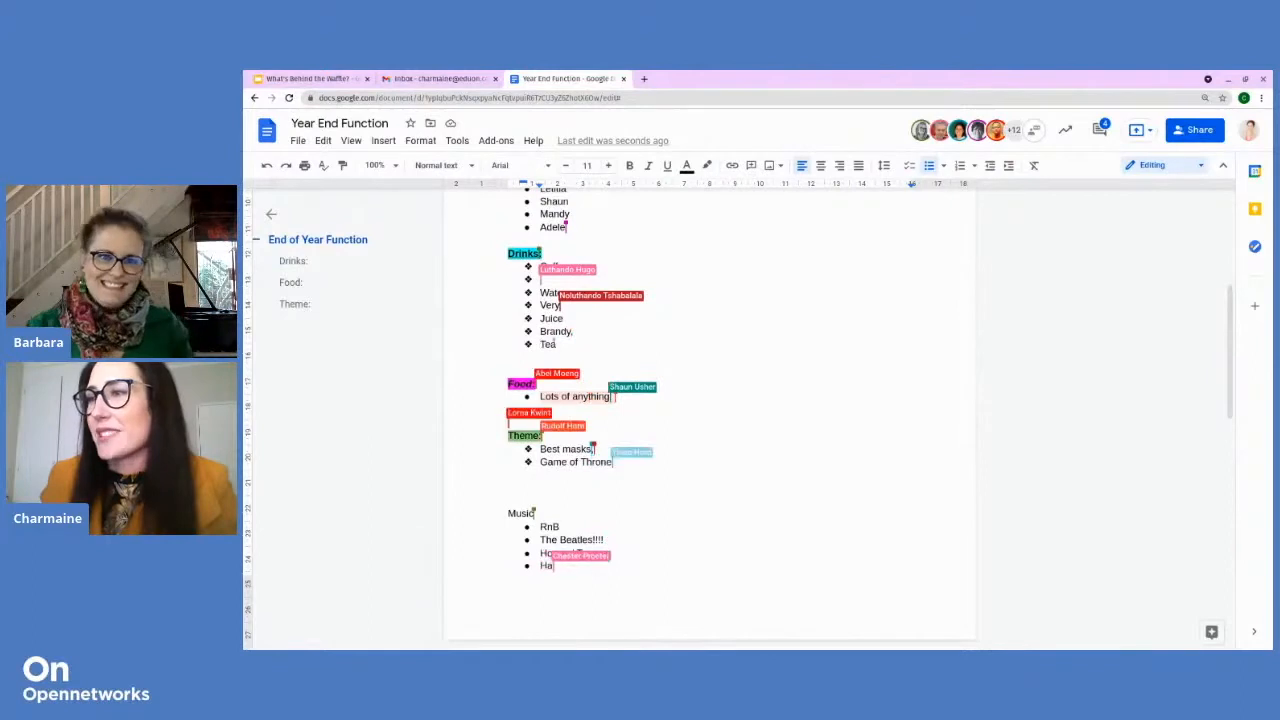
pyautogui.moveTo(538, 344); pyautogui.dragTo(554, 346)
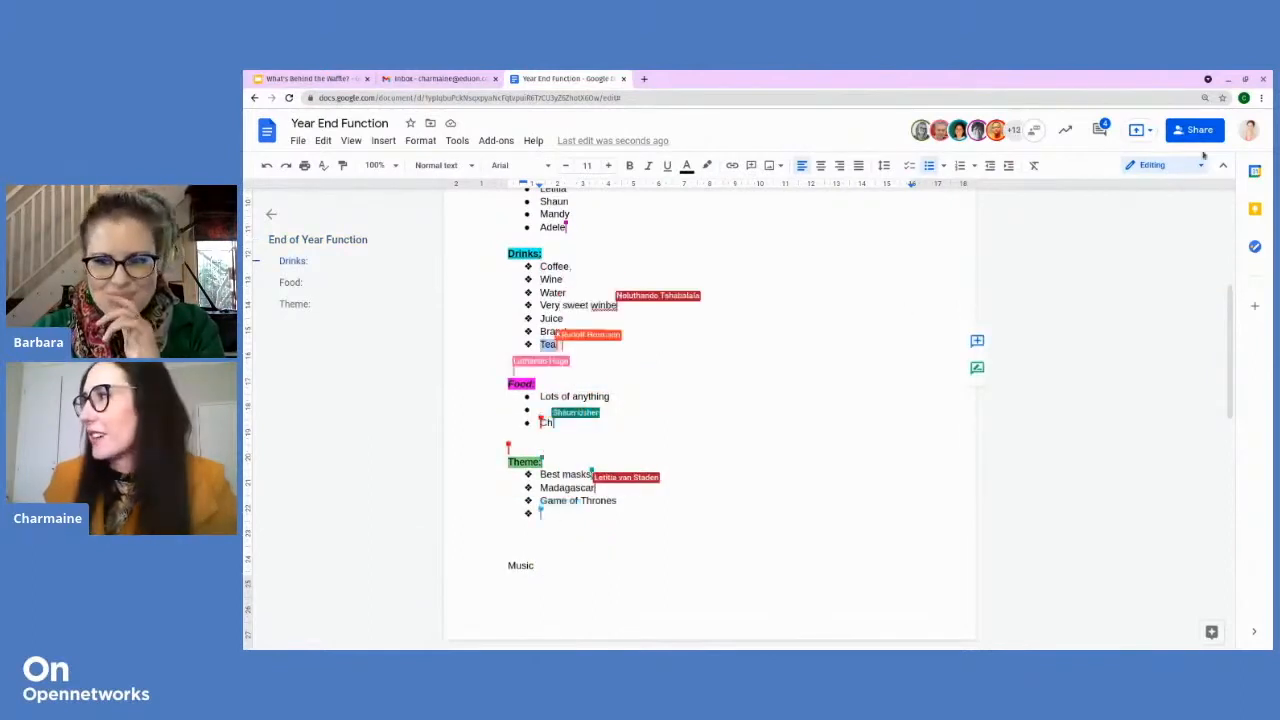
# Step: Comment 'hoping you are bringing rooibos tea' on Tea, mentioning and assigning a collaborator
pyautogui.click(1099, 131)
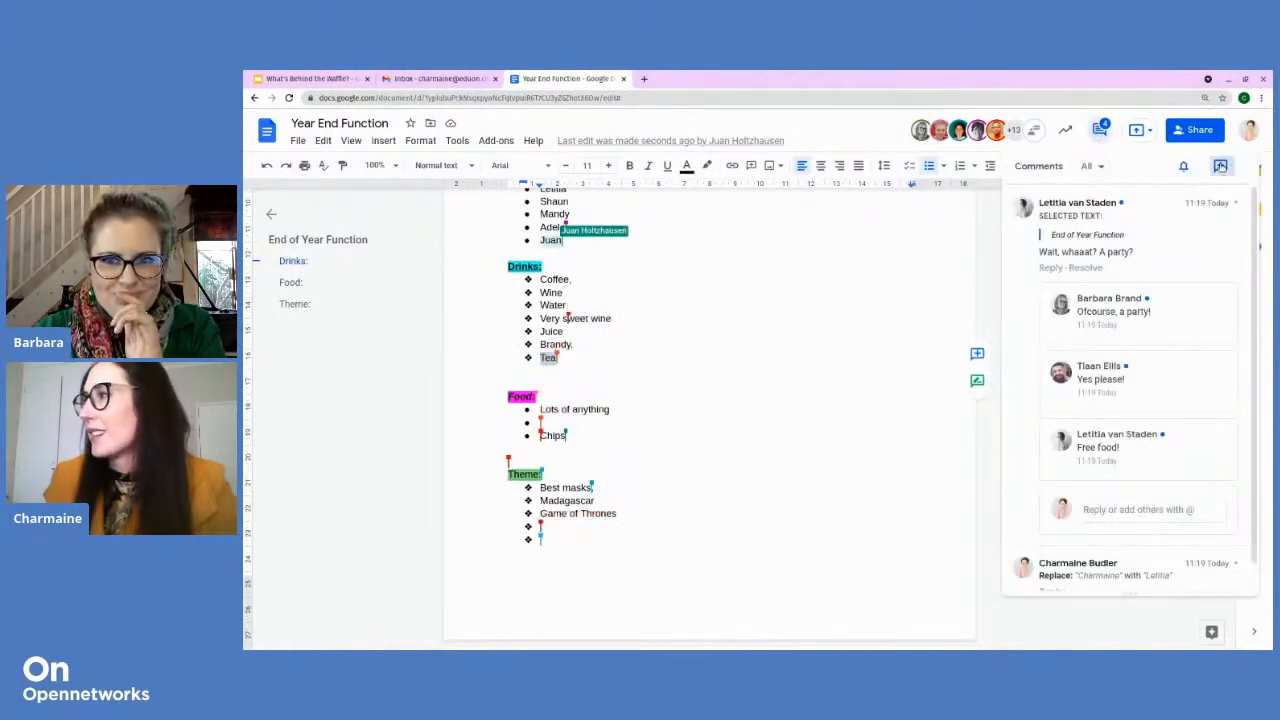
pyautogui.click(1220, 166)
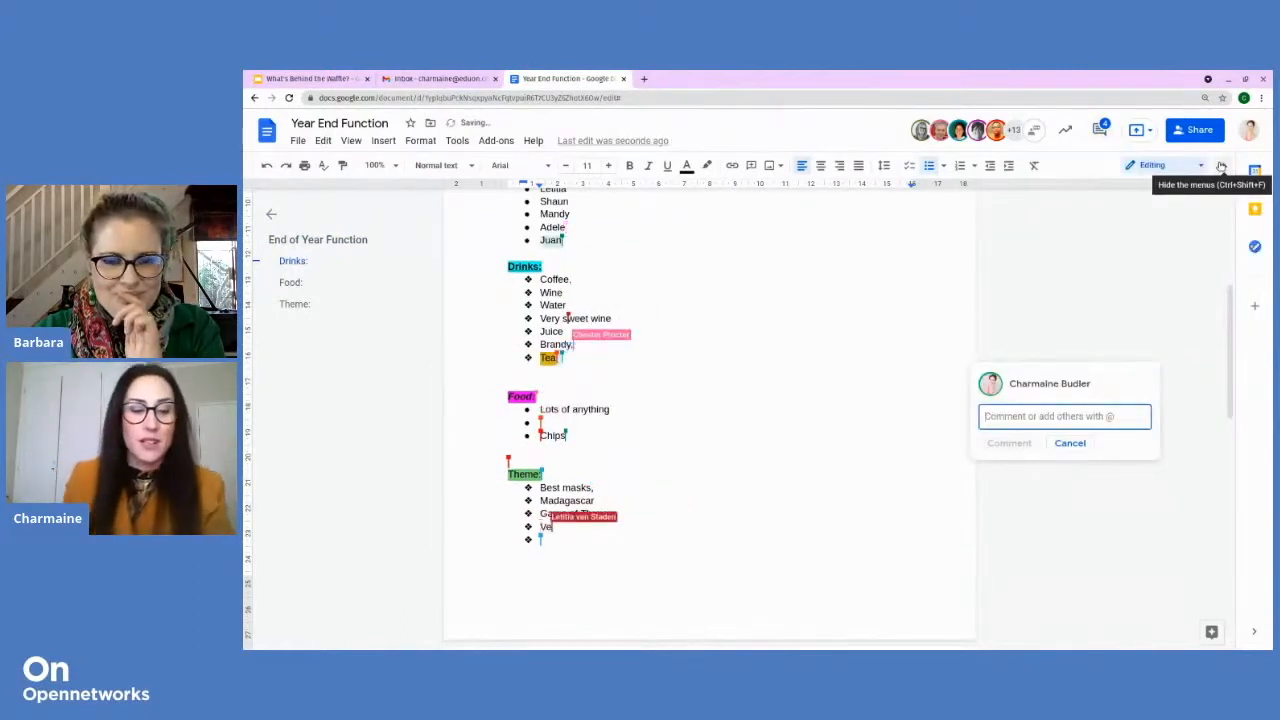
pyautogui.write('@')
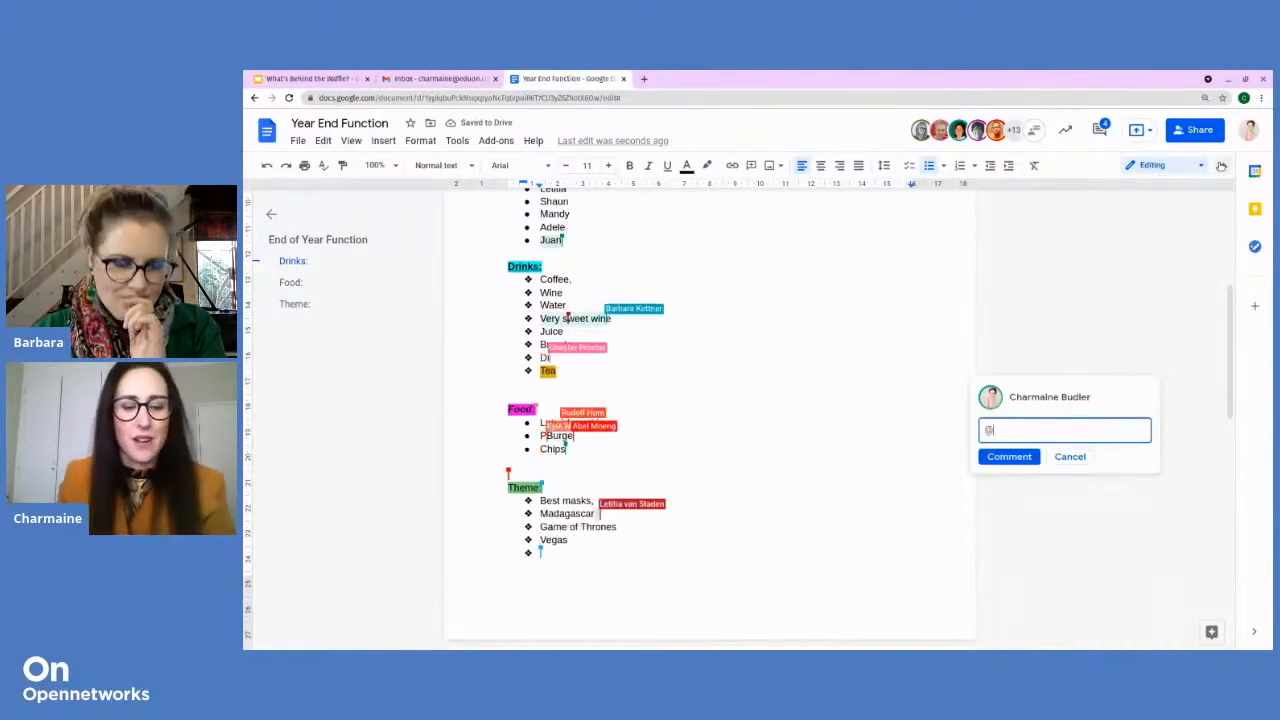
pyautogui.write('barb')
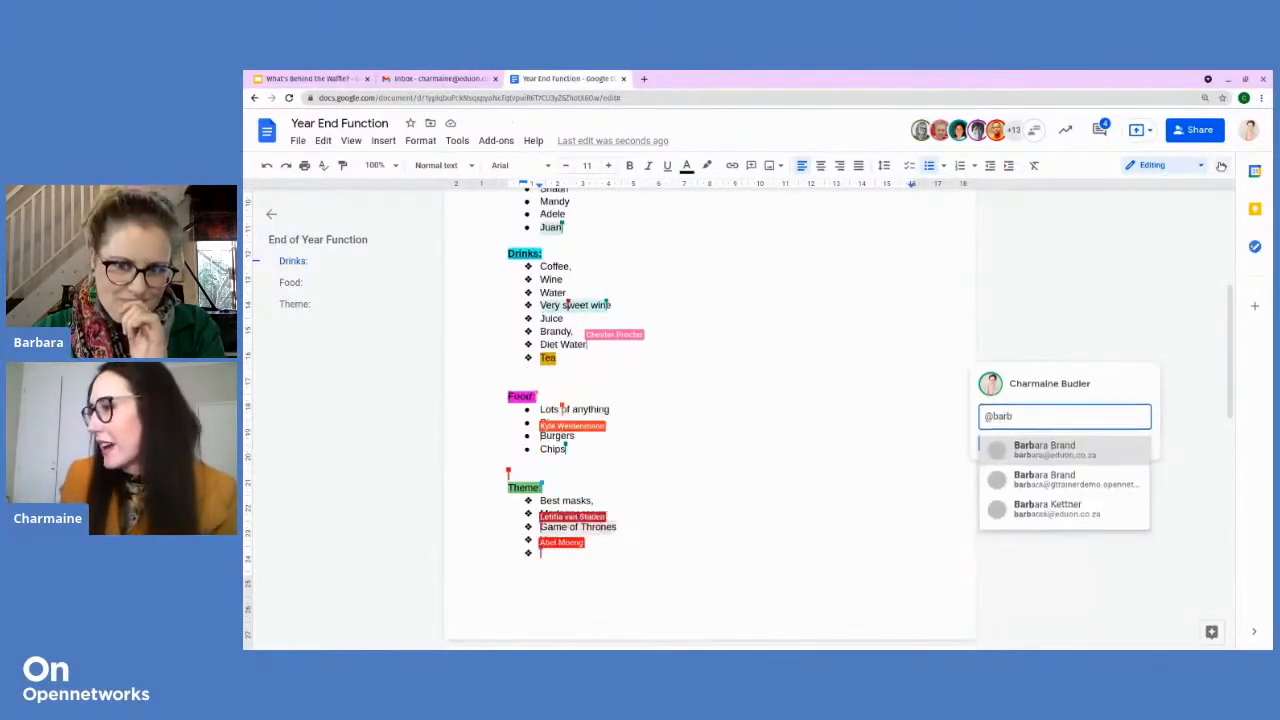
pyautogui.click(1085, 456)
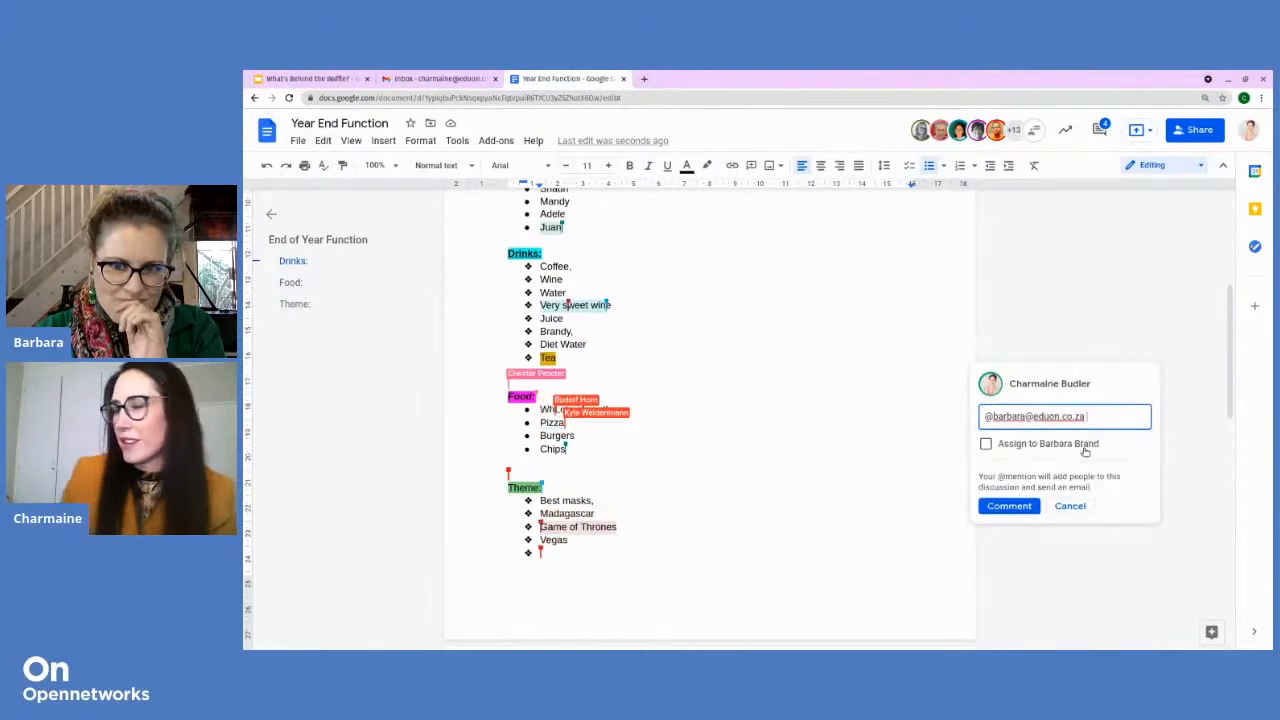
pyautogui.write('hopi')
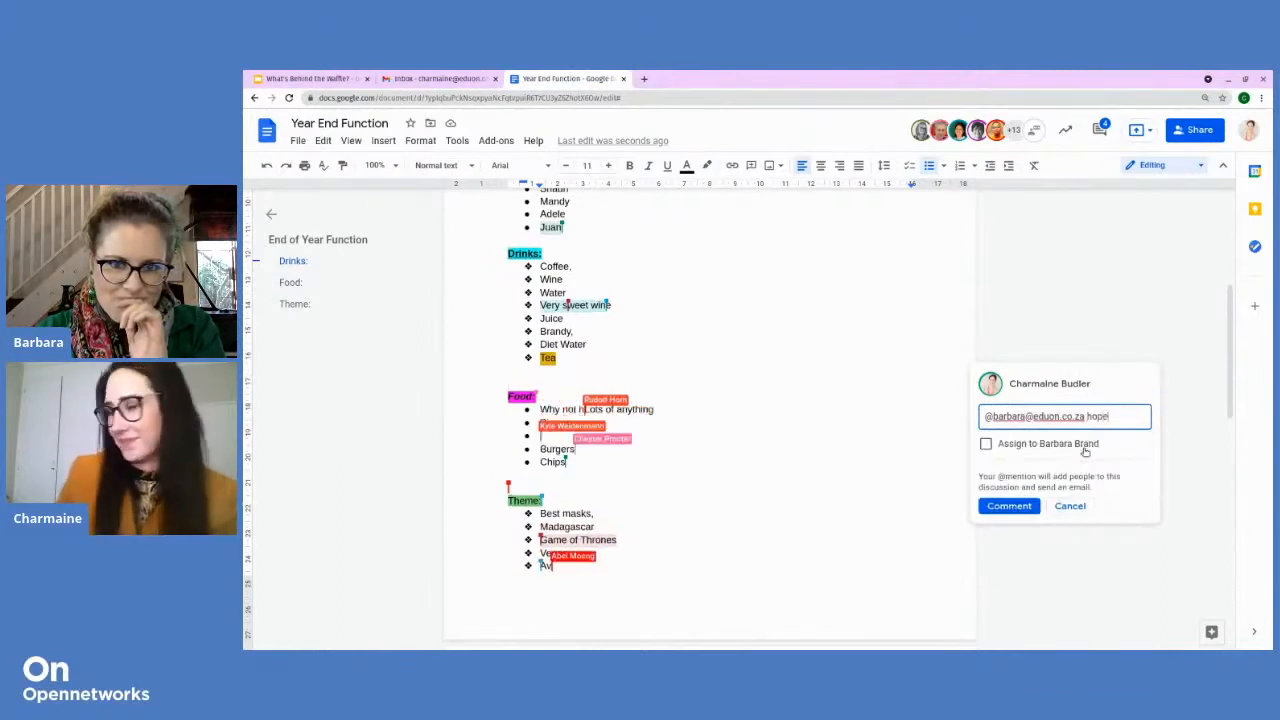
pyautogui.write('ng you are')
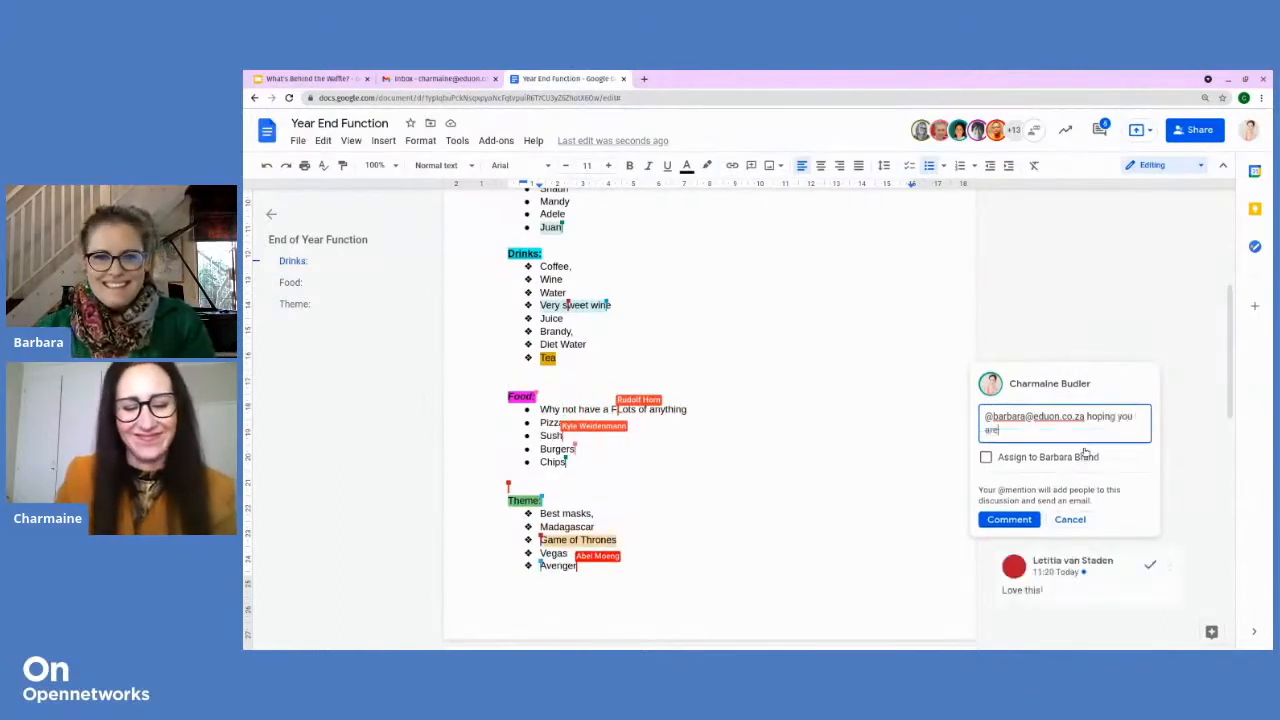
pyautogui.write(' bringing ro')
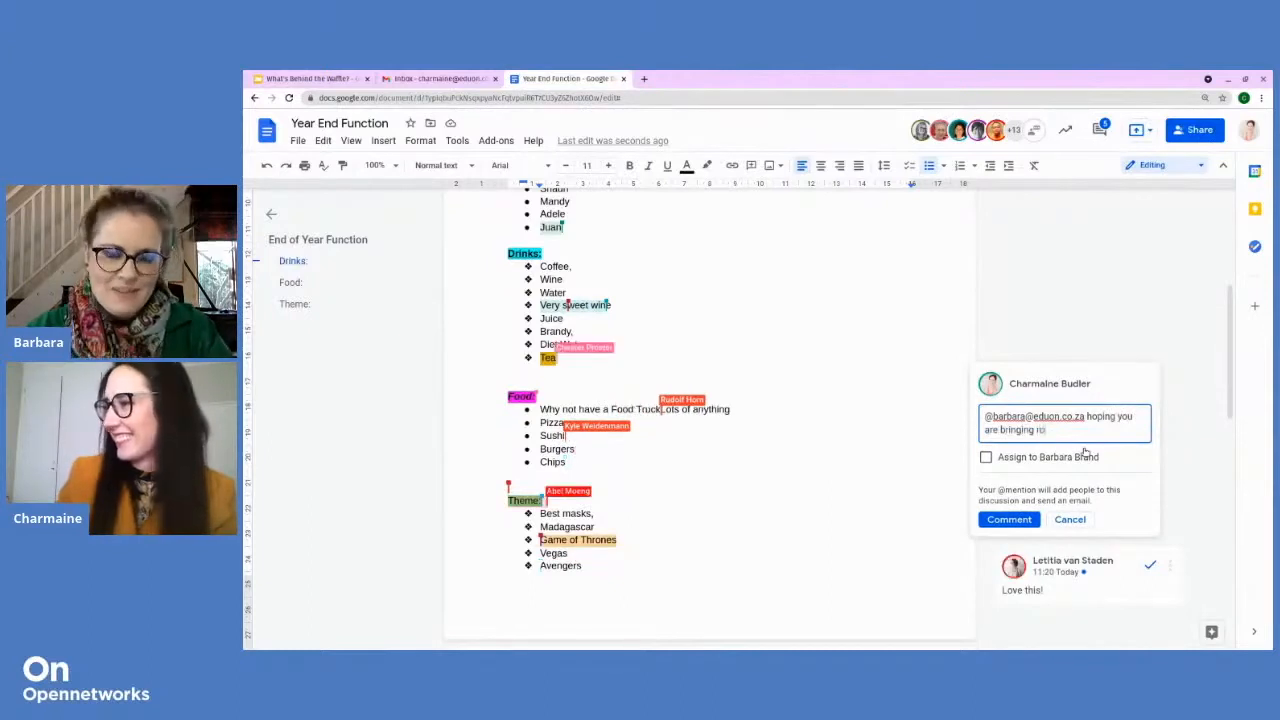
pyautogui.write('oibos tea')
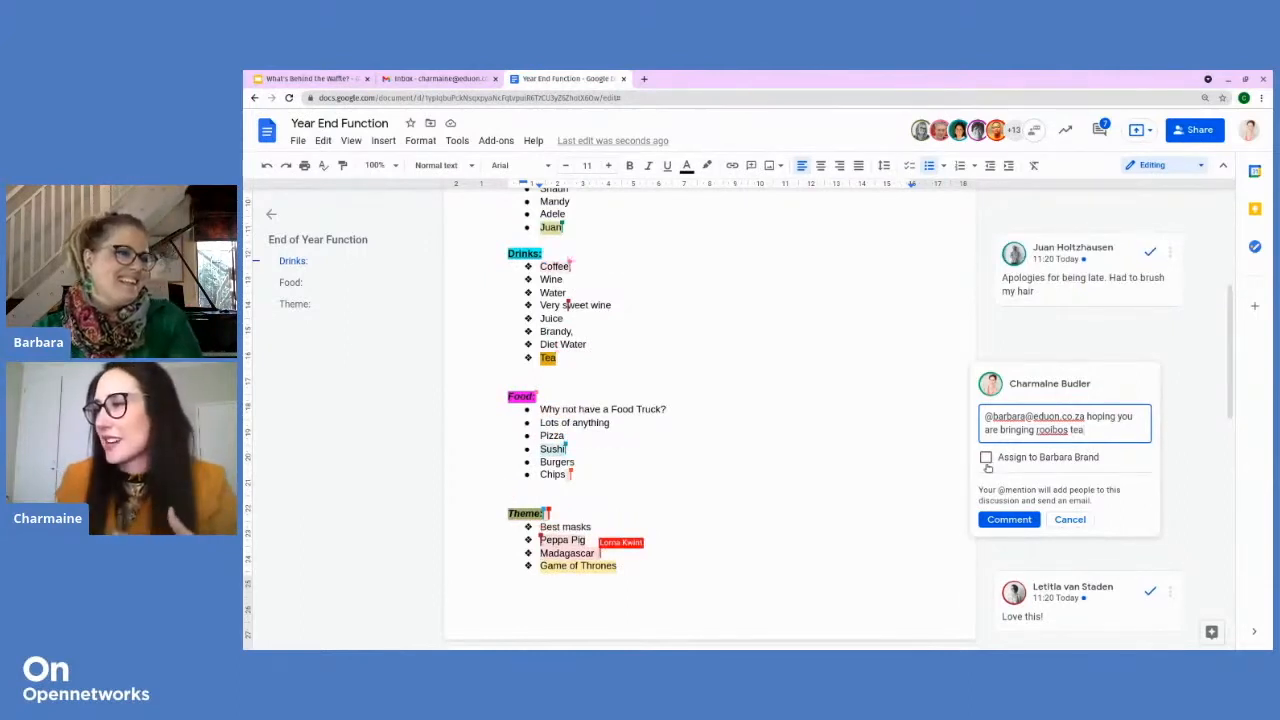
pyautogui.click(986, 458)
pyautogui.click(995, 520)
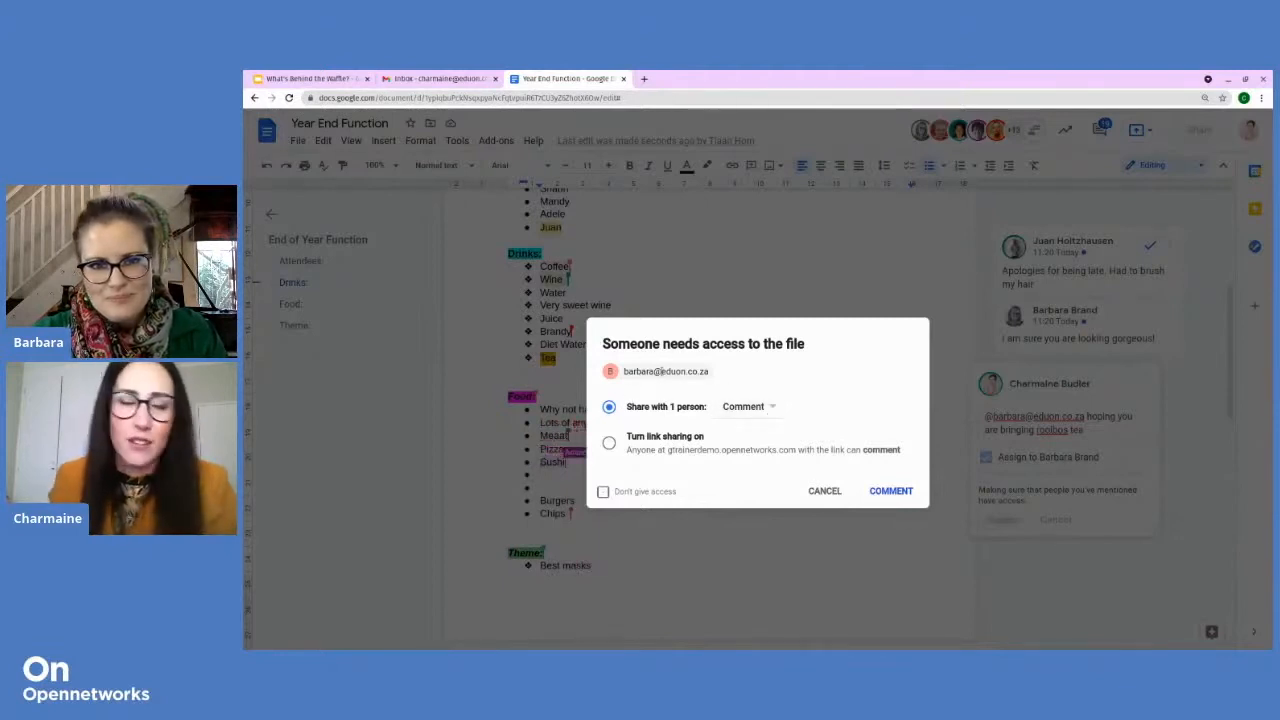
# Step: Grant the mentioned collaborator Edit access so the assigned comment posts
pyautogui.click(769, 409)
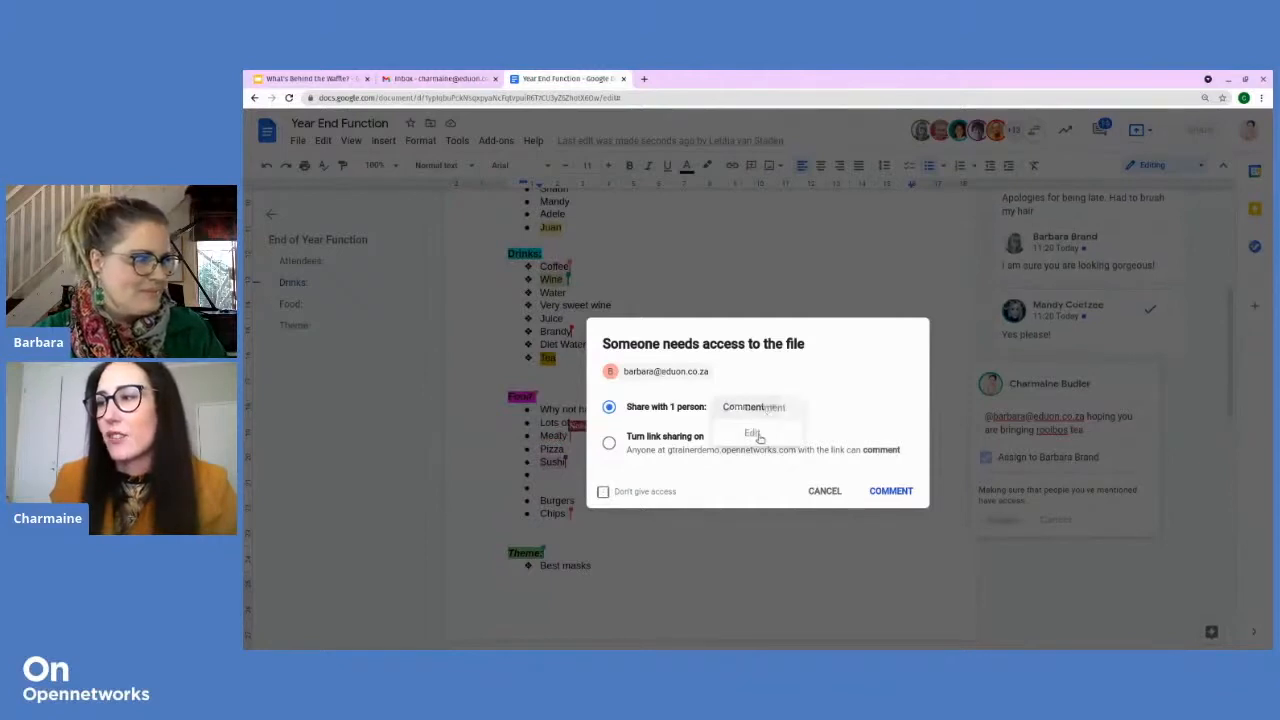
pyautogui.click(753, 434)
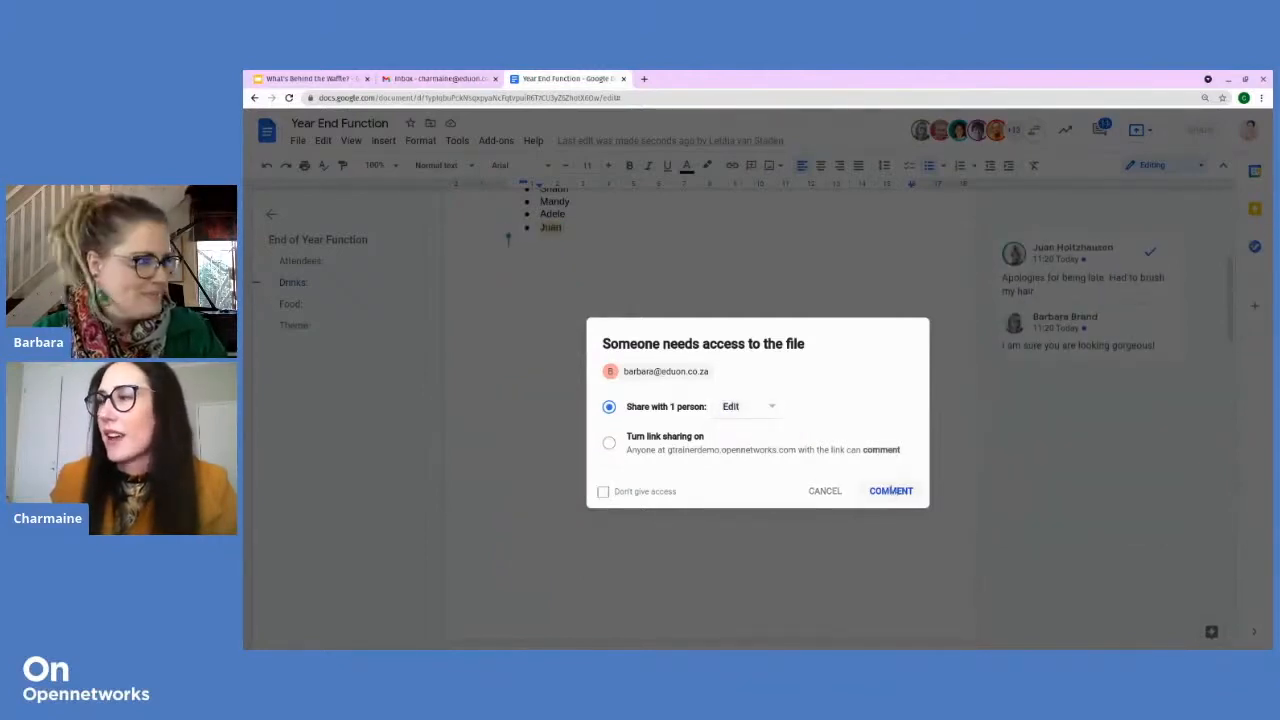
pyautogui.click(891, 490)
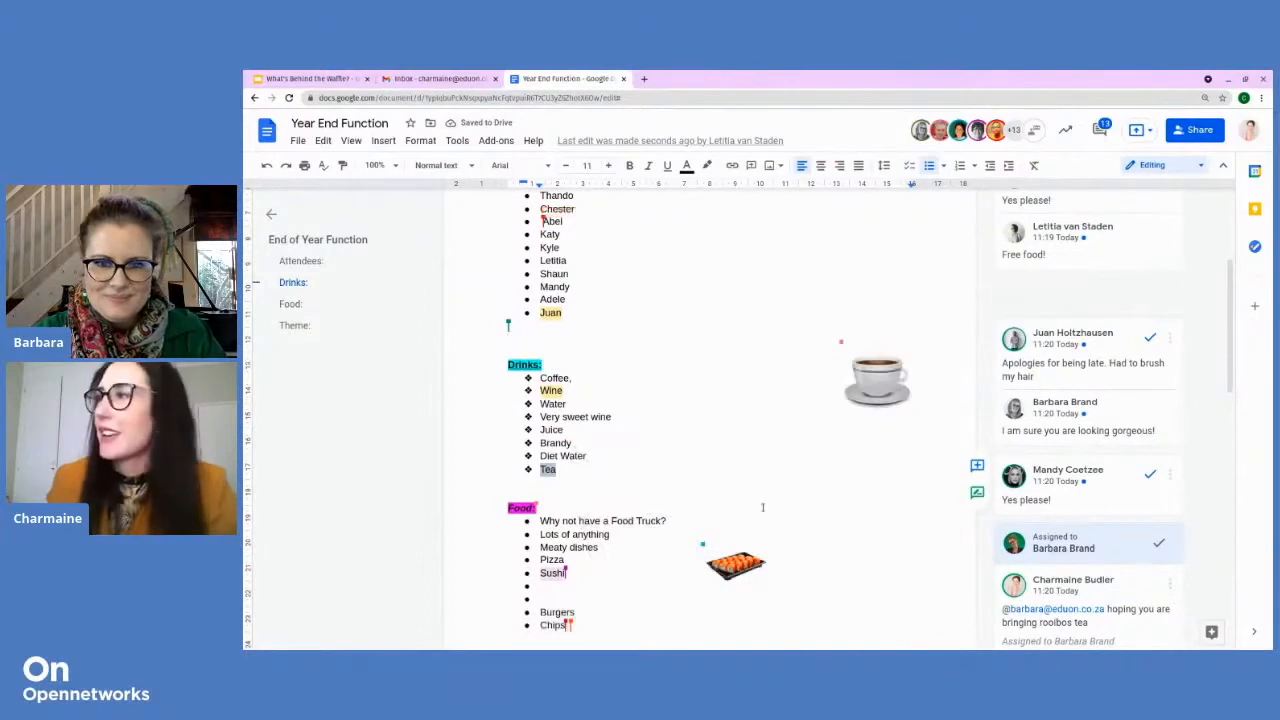
# Step: Change link sharing so anyone with the link can edit the document
pyautogui.scroll(2, 814, 472)
pyautogui.scroll(2, 814, 472)
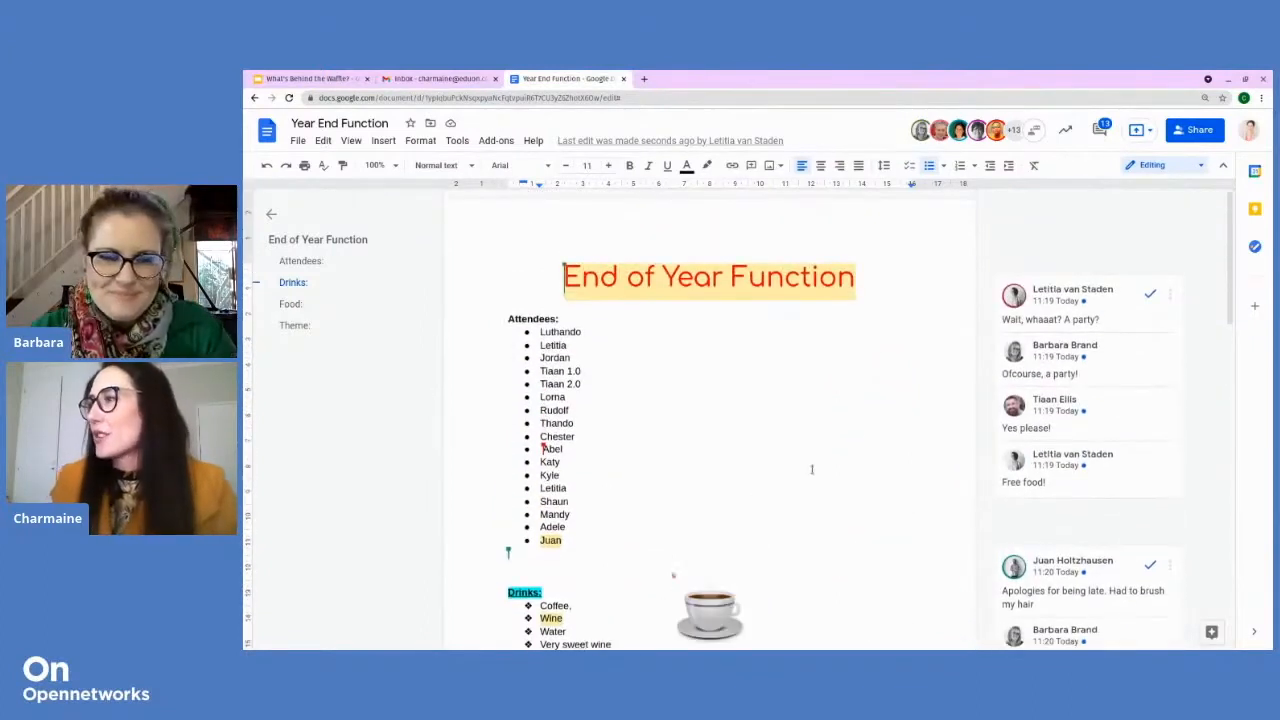
pyautogui.click(1209, 140)
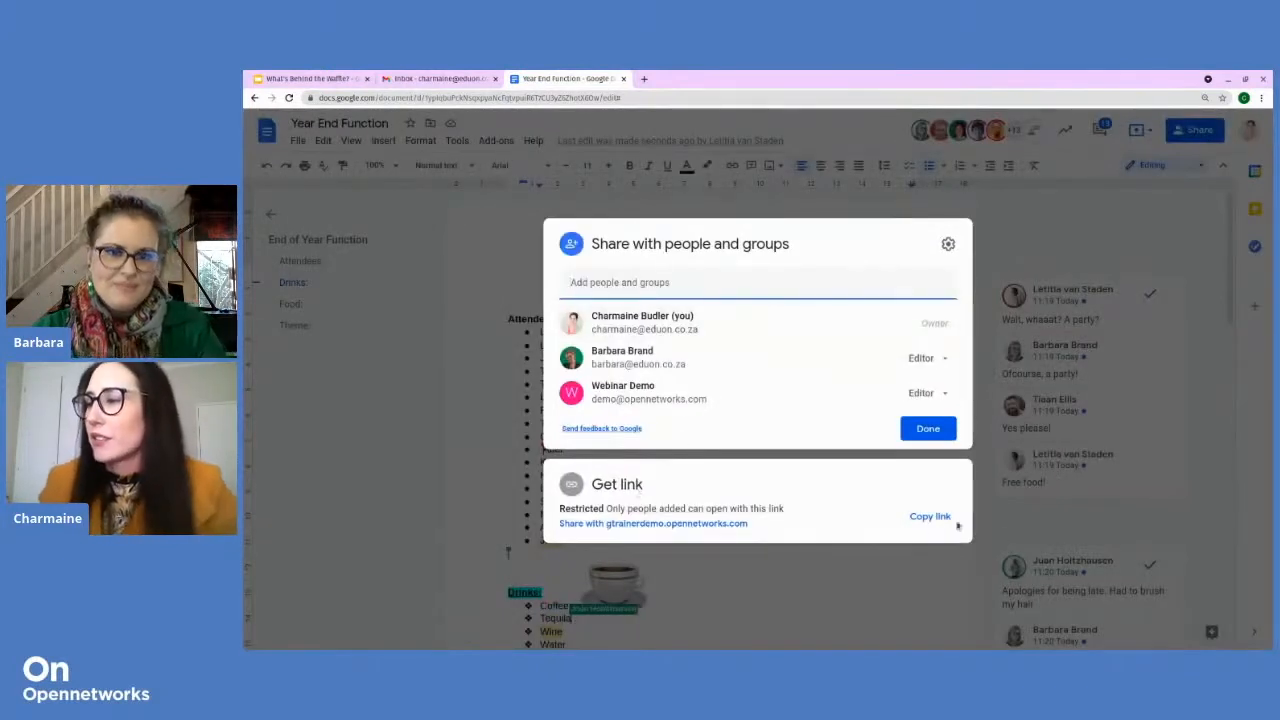
pyautogui.click(694, 528)
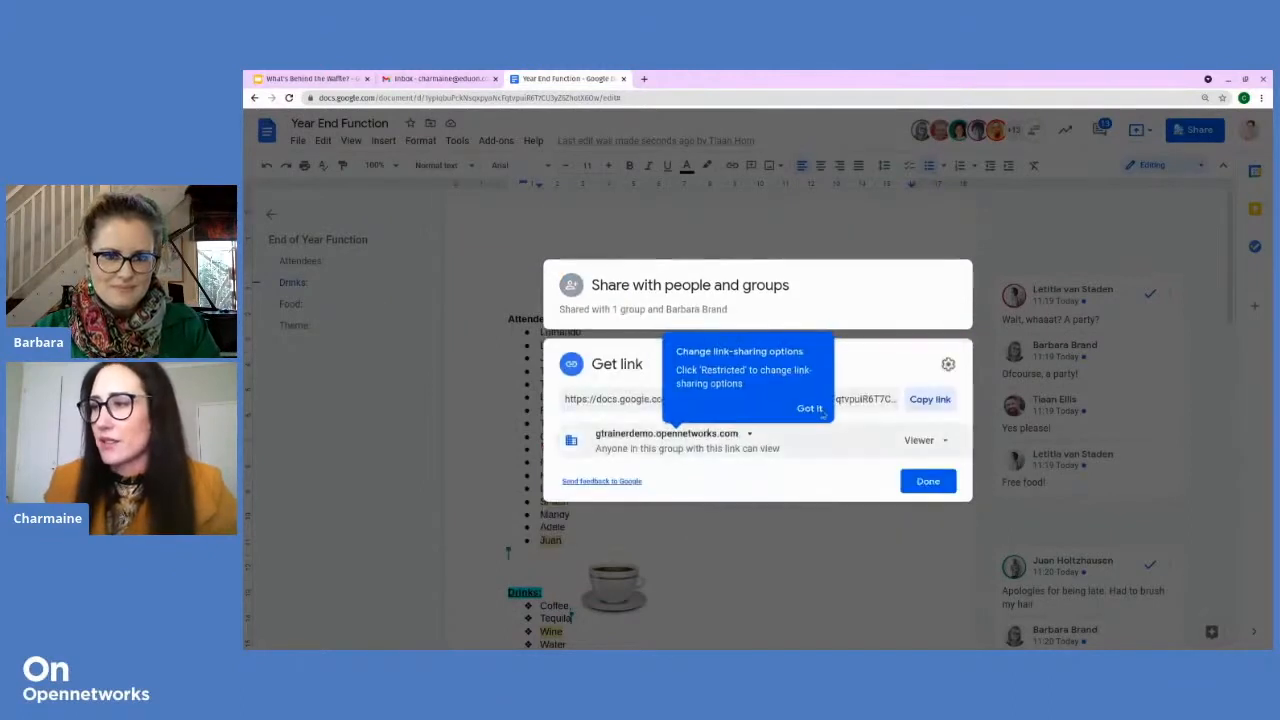
pyautogui.click(820, 411)
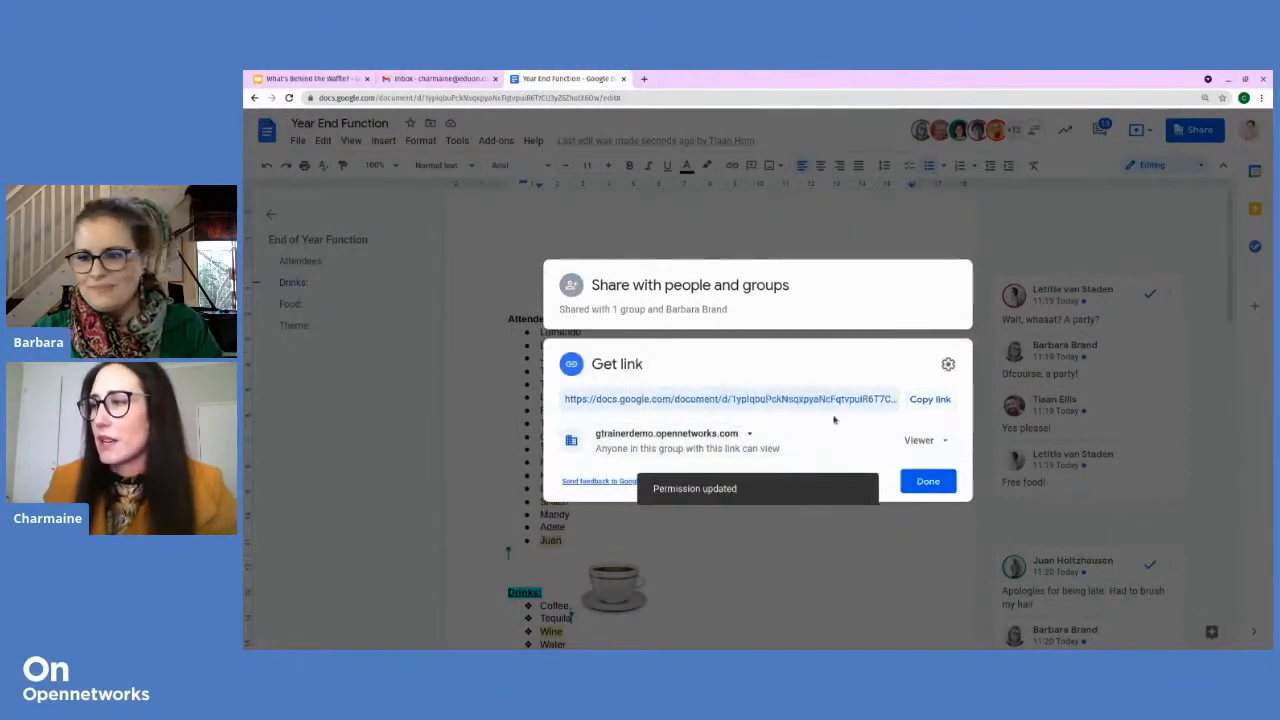
pyautogui.click(912, 442)
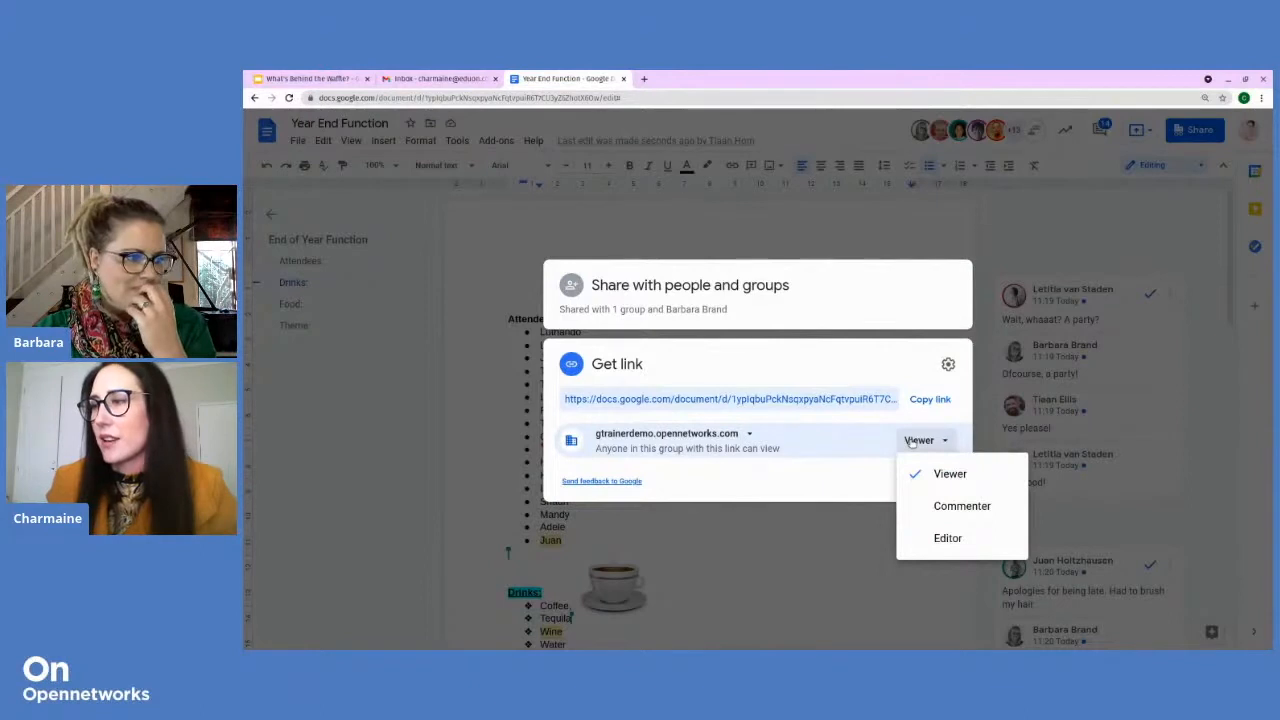
pyautogui.click(745, 436)
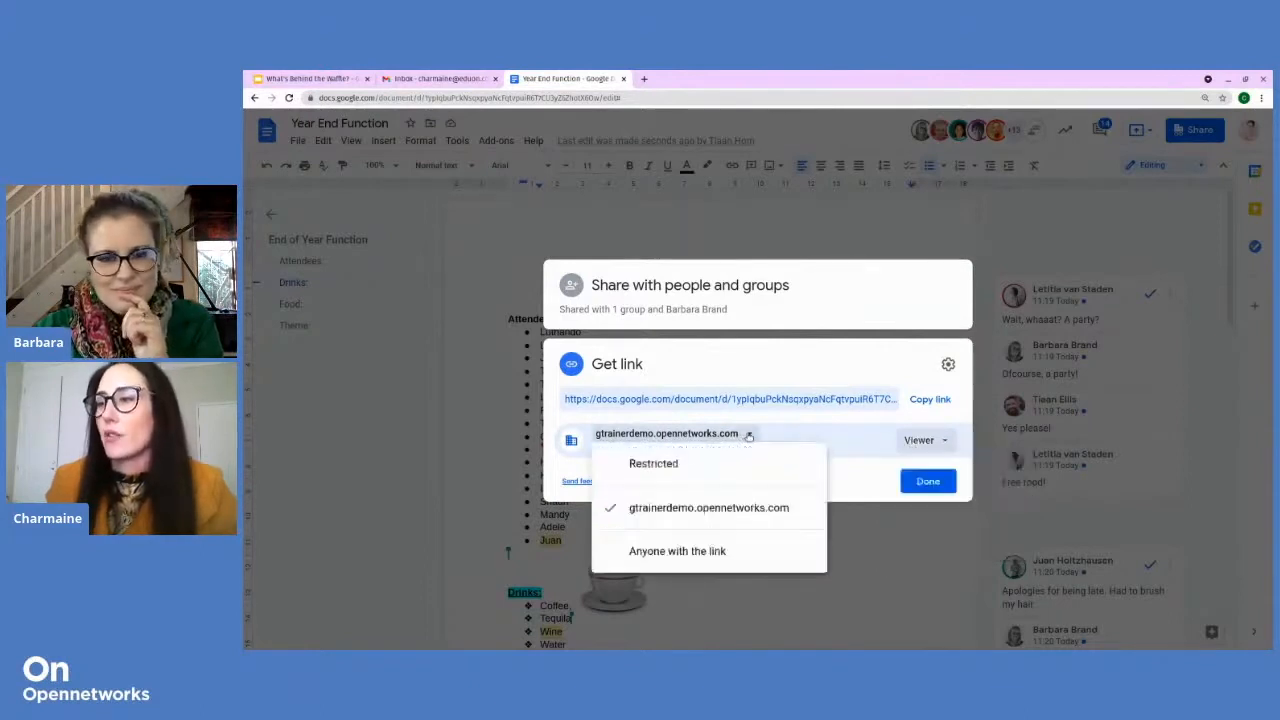
pyautogui.click(630, 556)
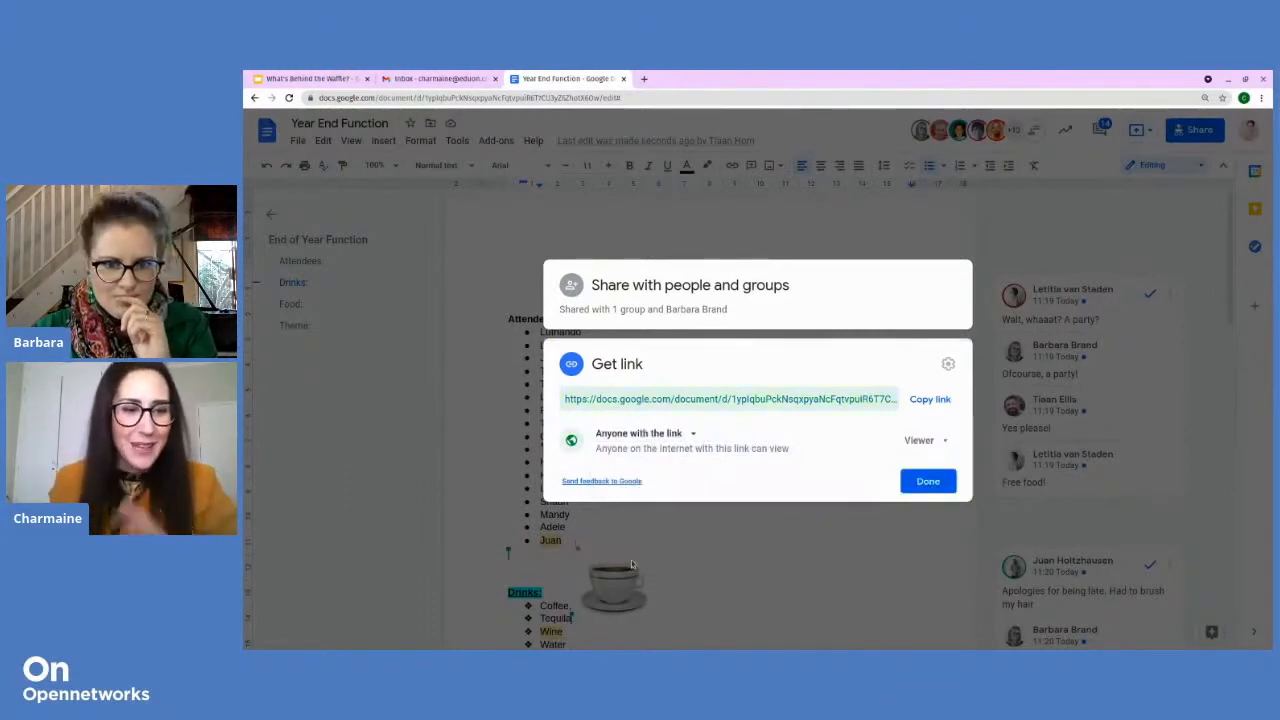
pyautogui.click(940, 440)
pyautogui.click(944, 538)
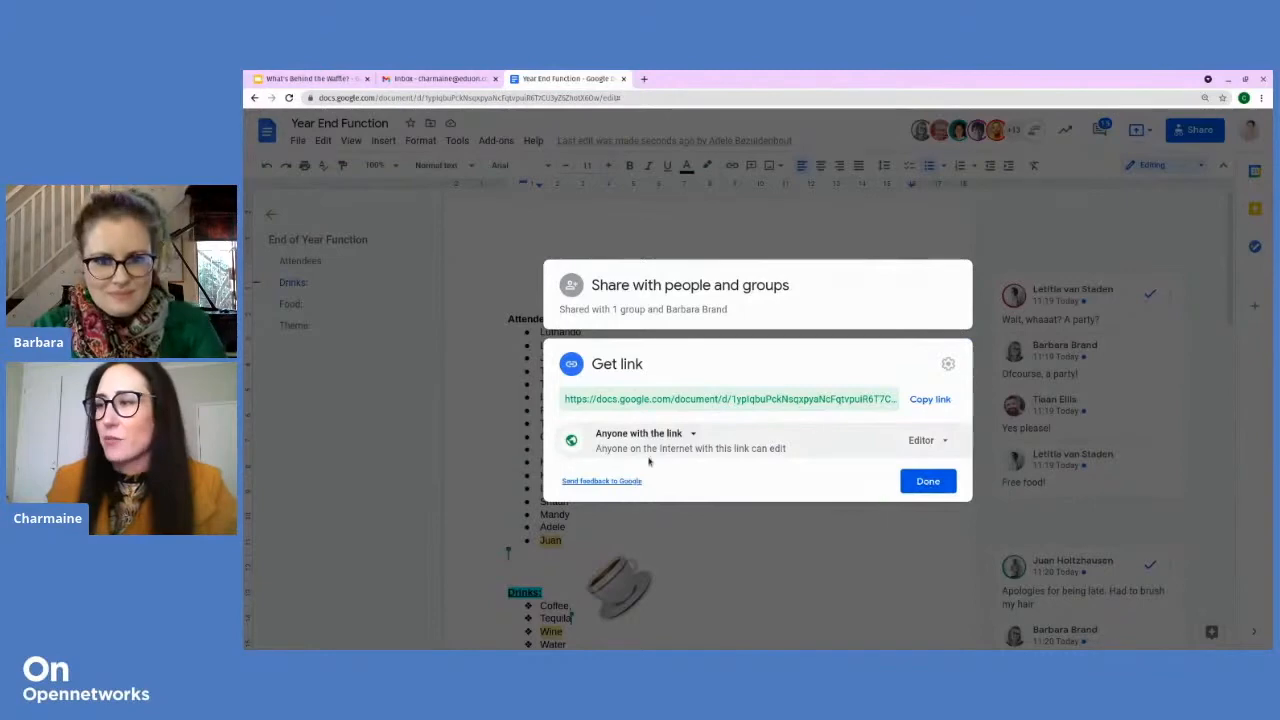
pyautogui.click(928, 481)
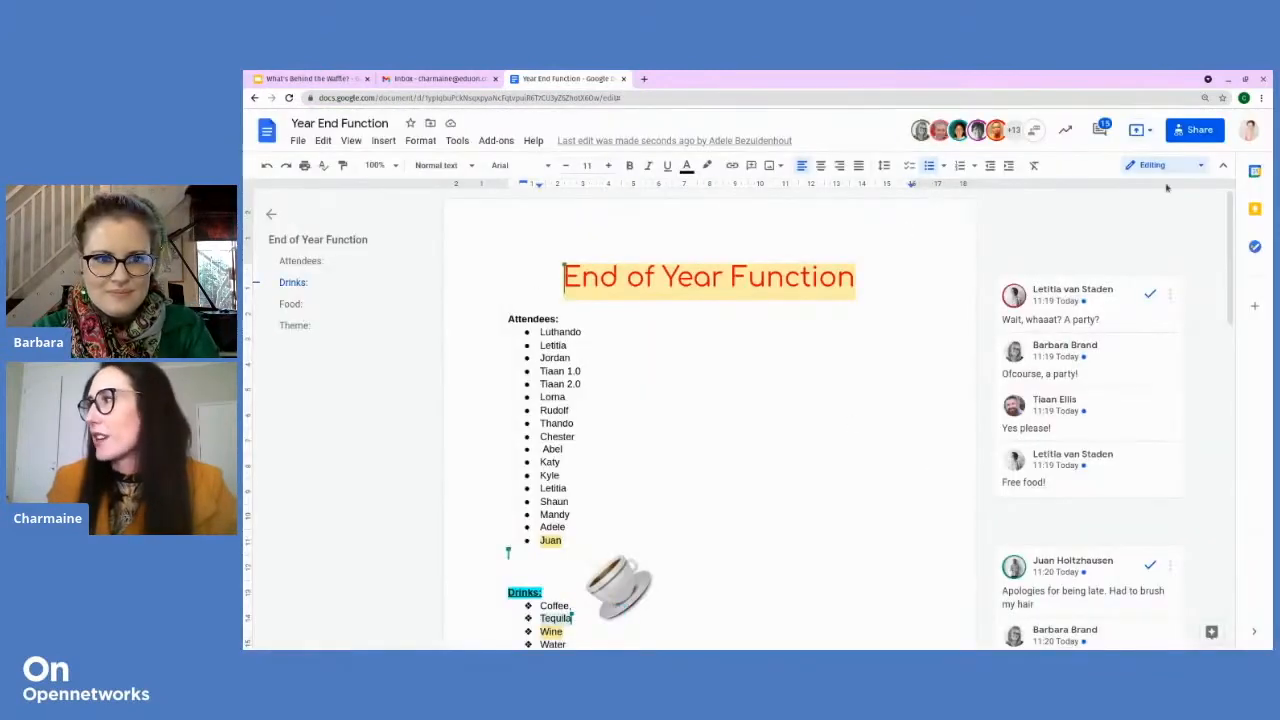
pyautogui.click(1205, 132)
# Step: Copy the document's share link and close the sharing dialog
pyautogui.click(935, 516)
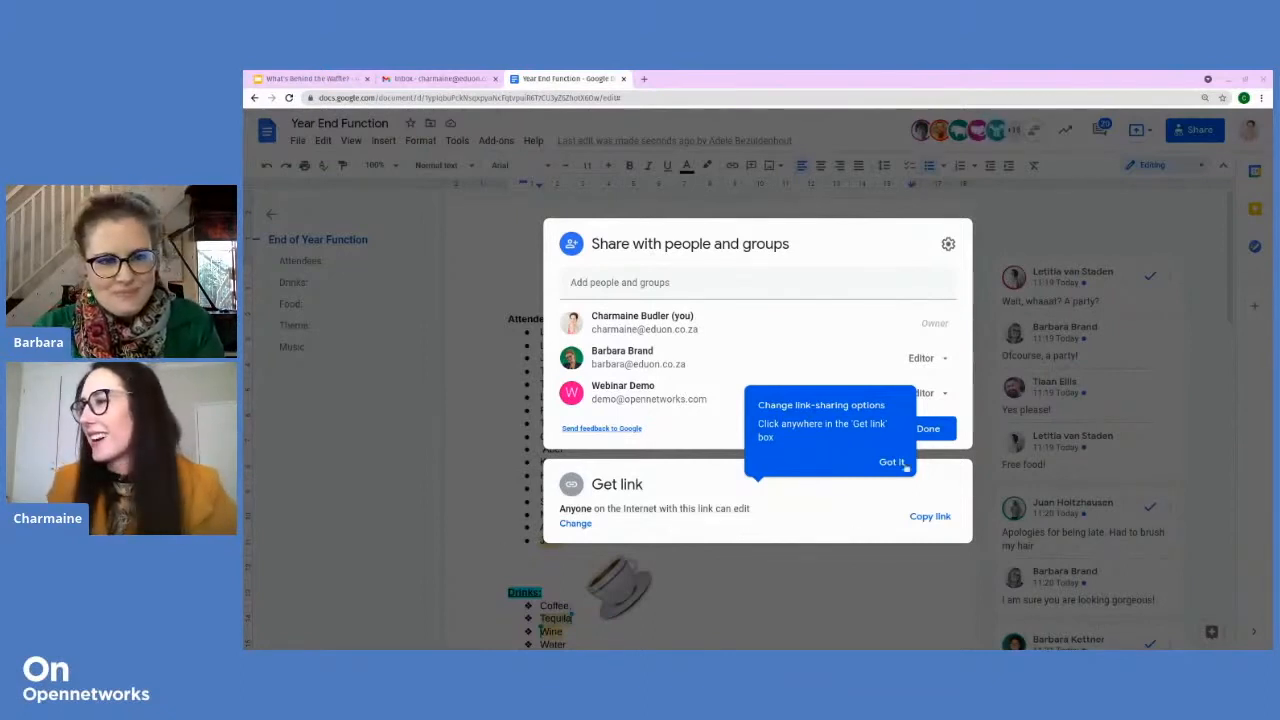
pyautogui.click(898, 463)
pyautogui.click(928, 428)
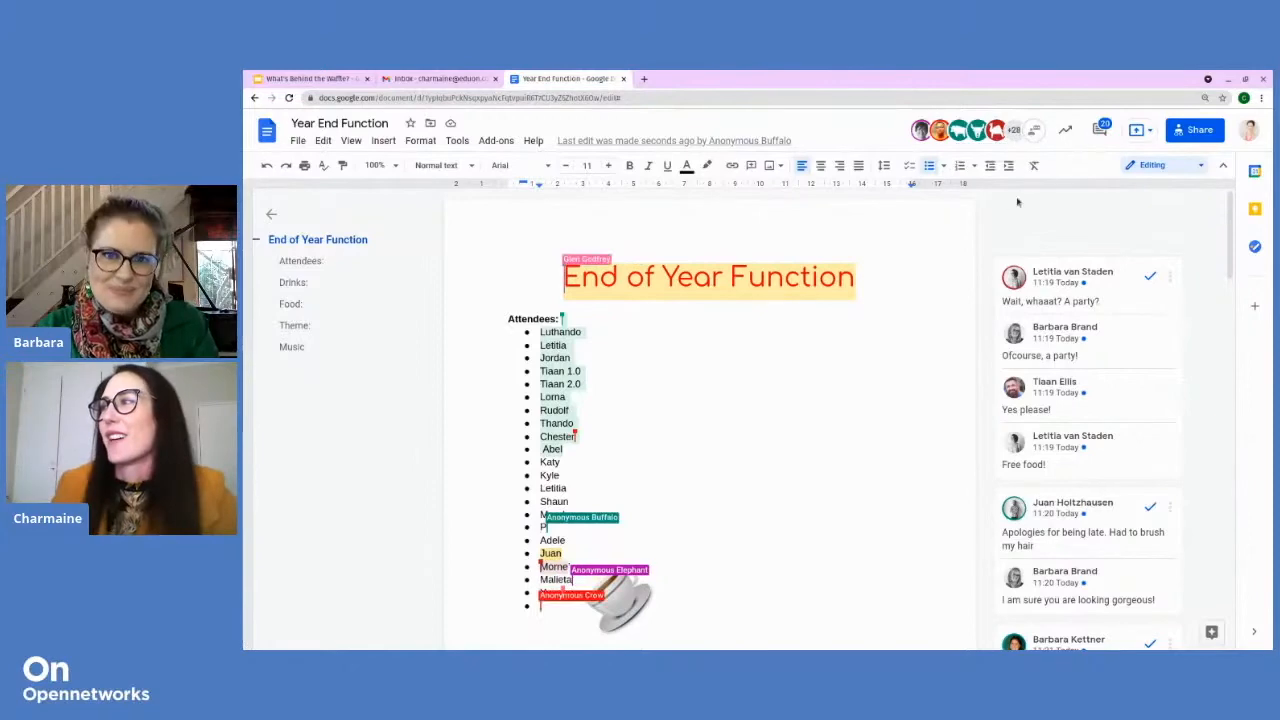
pyautogui.scroll(-5, 697, 392)
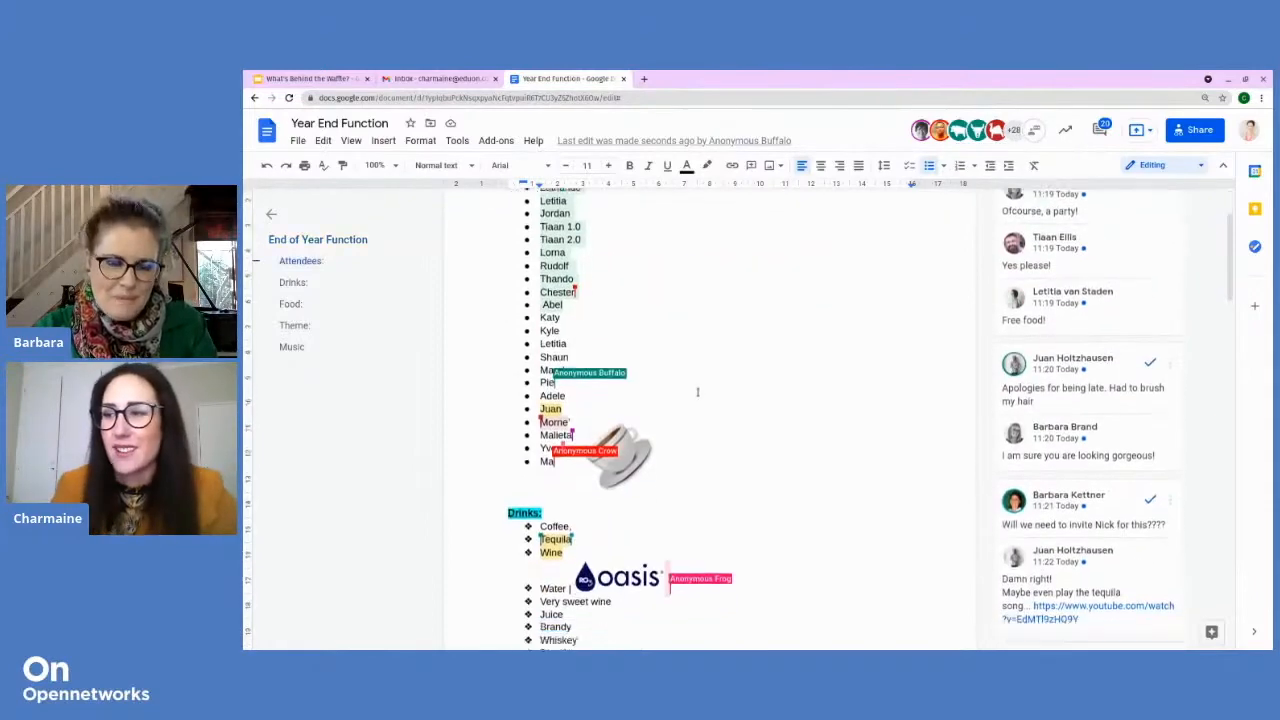
pyautogui.scroll(-4, 697, 392)
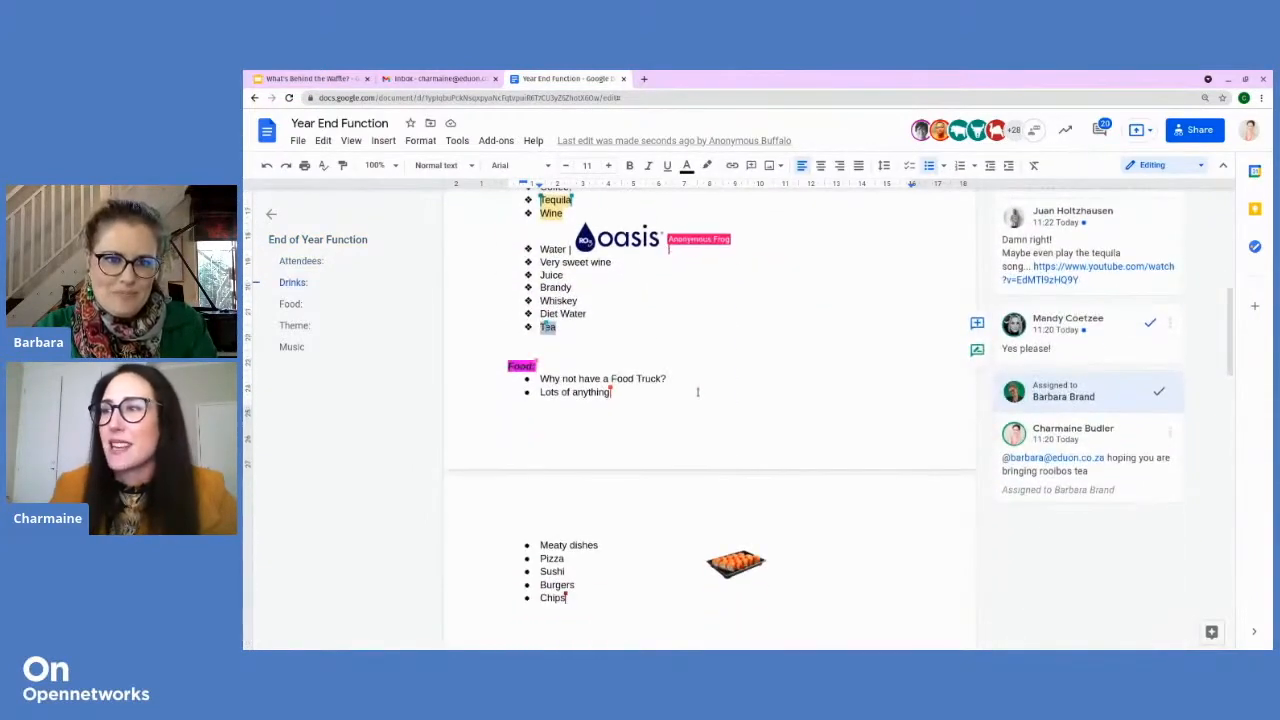
pyautogui.scroll(5, 697, 392)
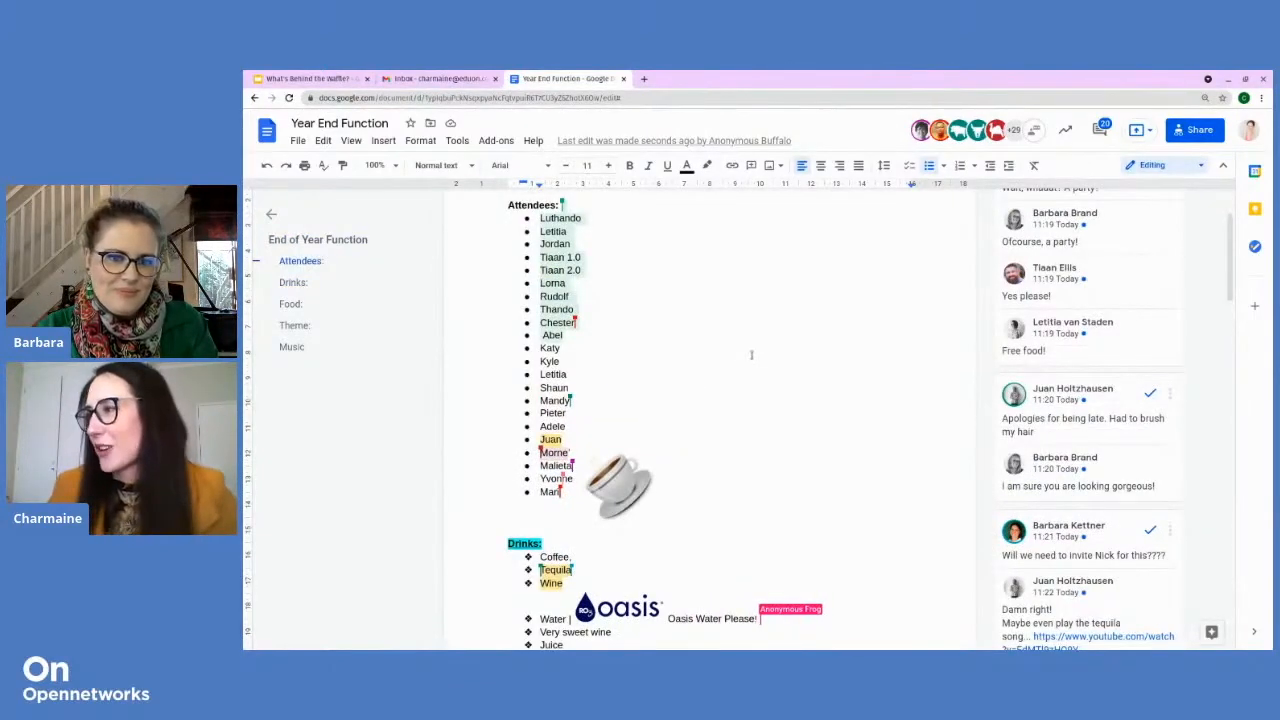
pyautogui.scroll(-5, 737, 366)
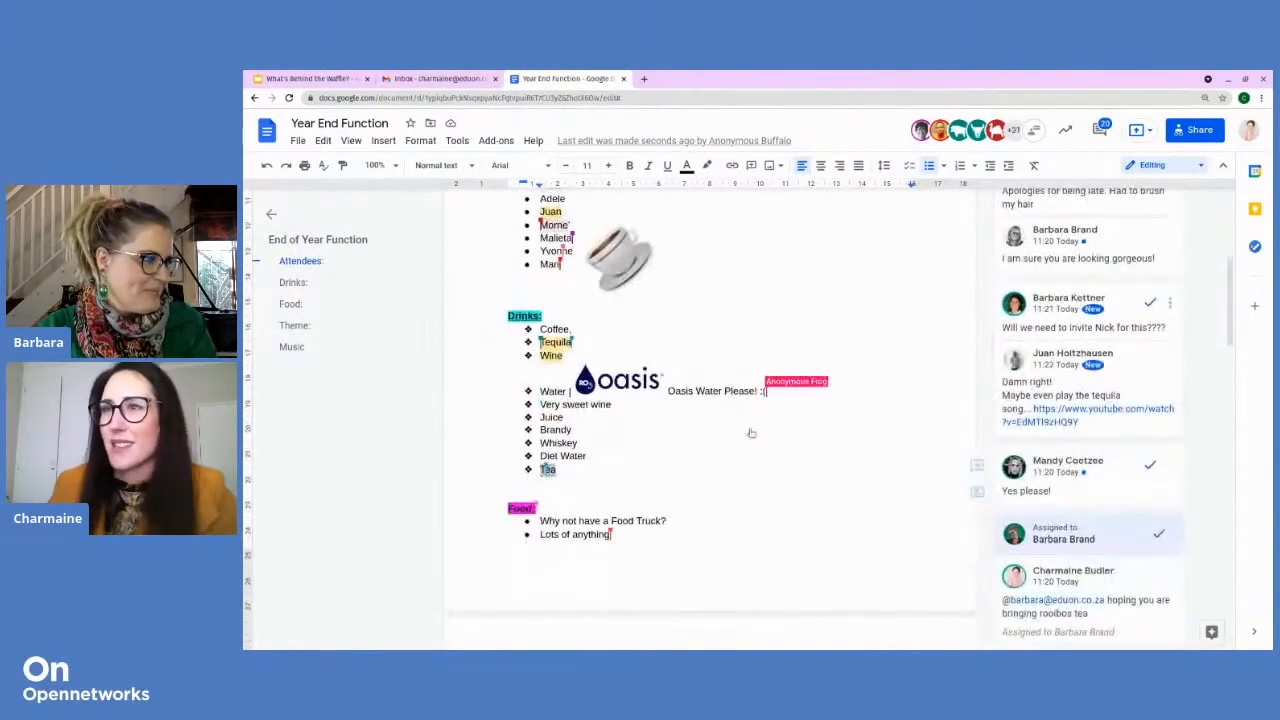
pyautogui.scroll(5, 871, 368)
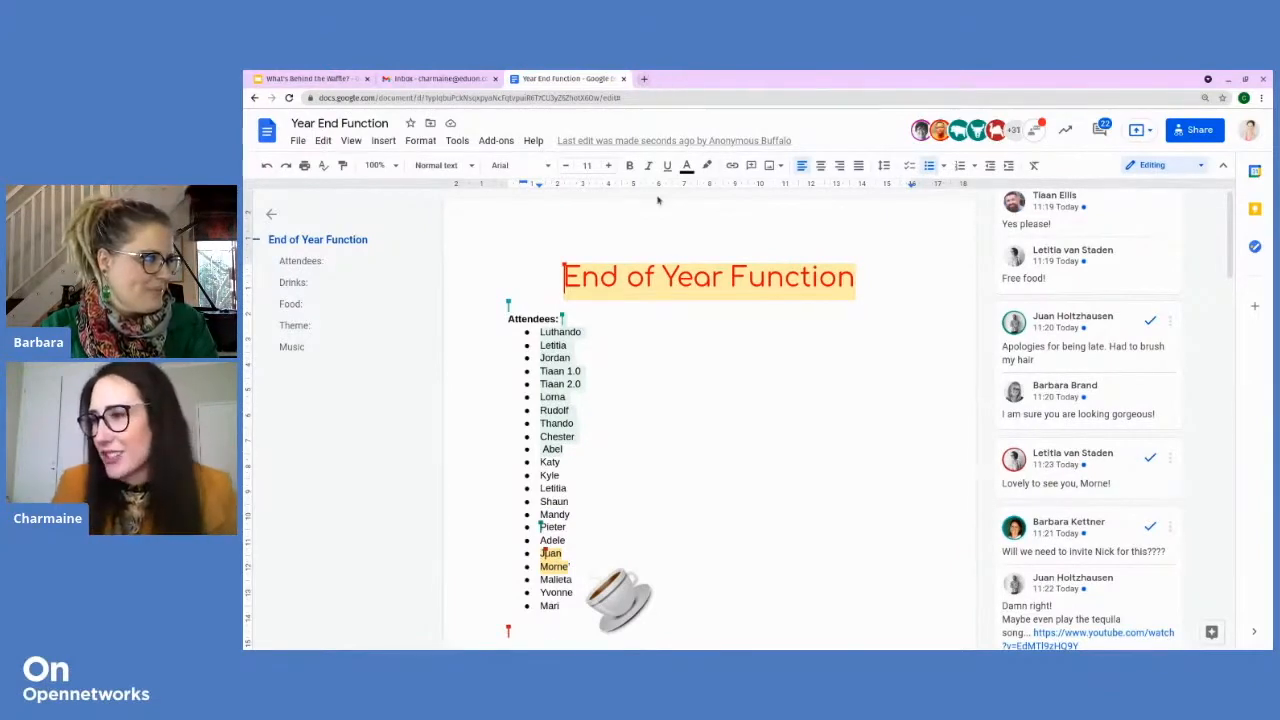
pyautogui.scroll(-8, 603, 343)
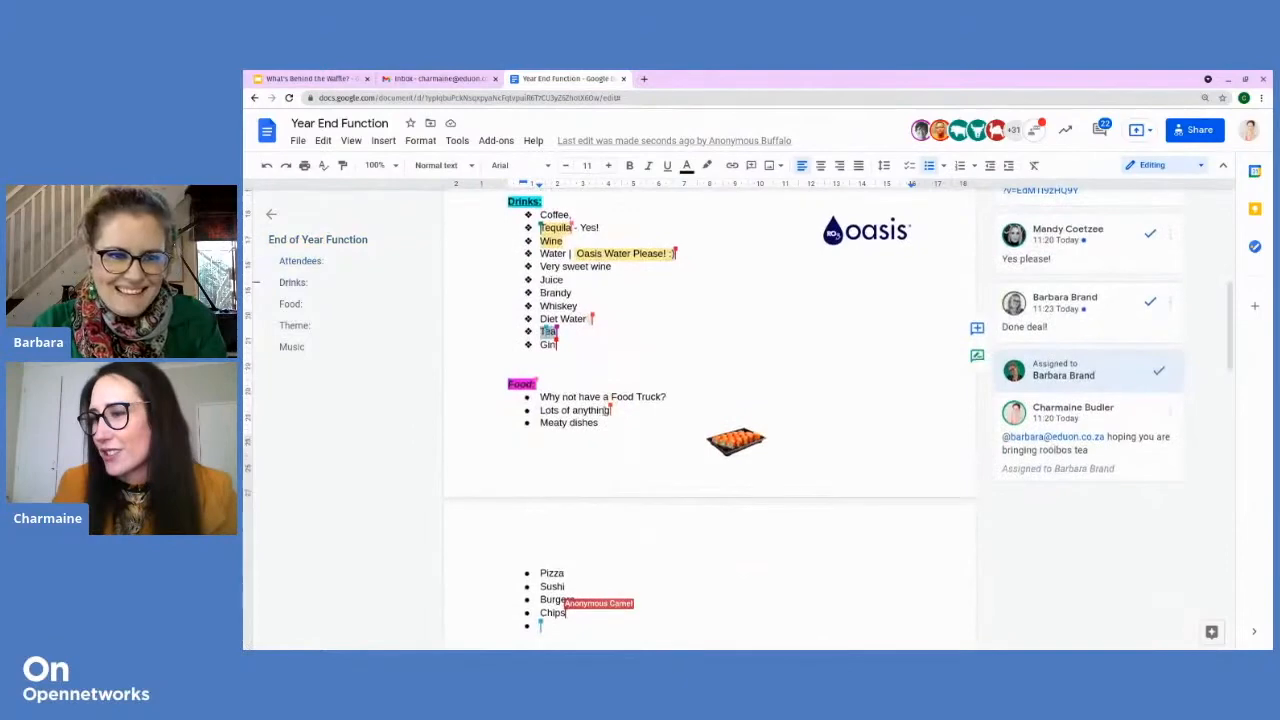
pyautogui.scroll(-2, 551, 490)
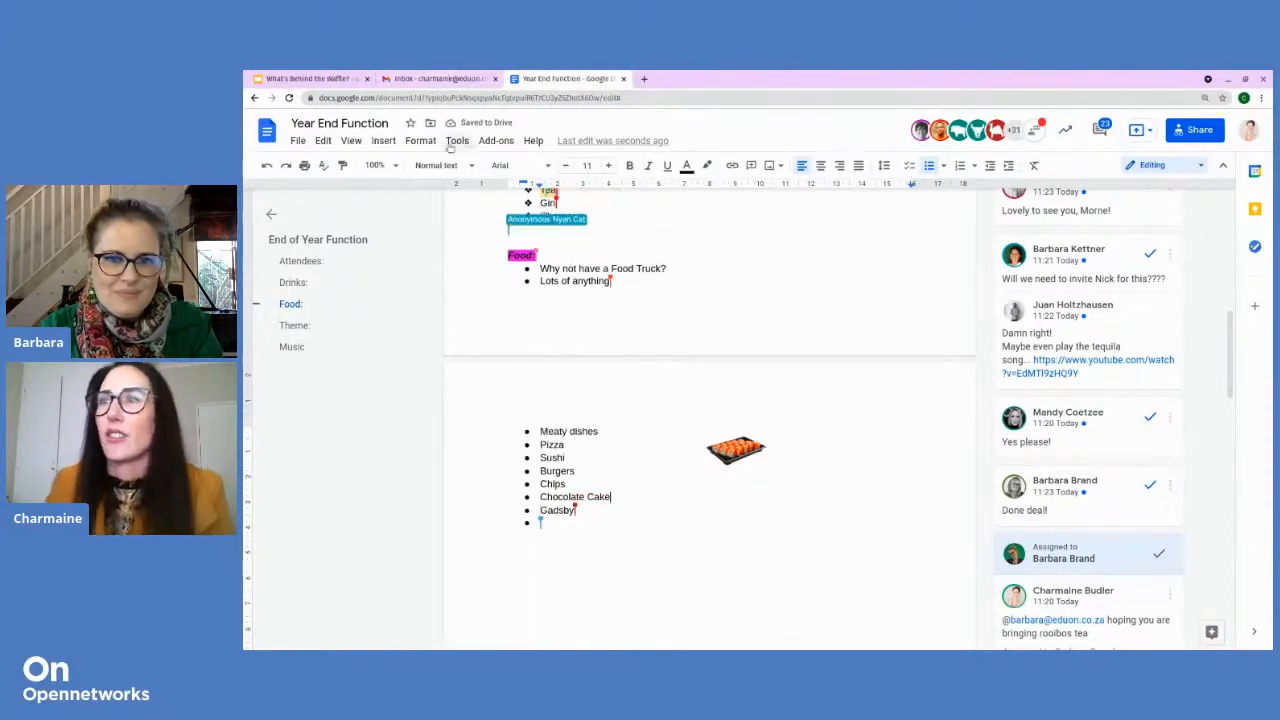
# Step: Insert a web-searched 'chocolate cake' photo into the Food section and shrink it
pyautogui.click(381, 142)
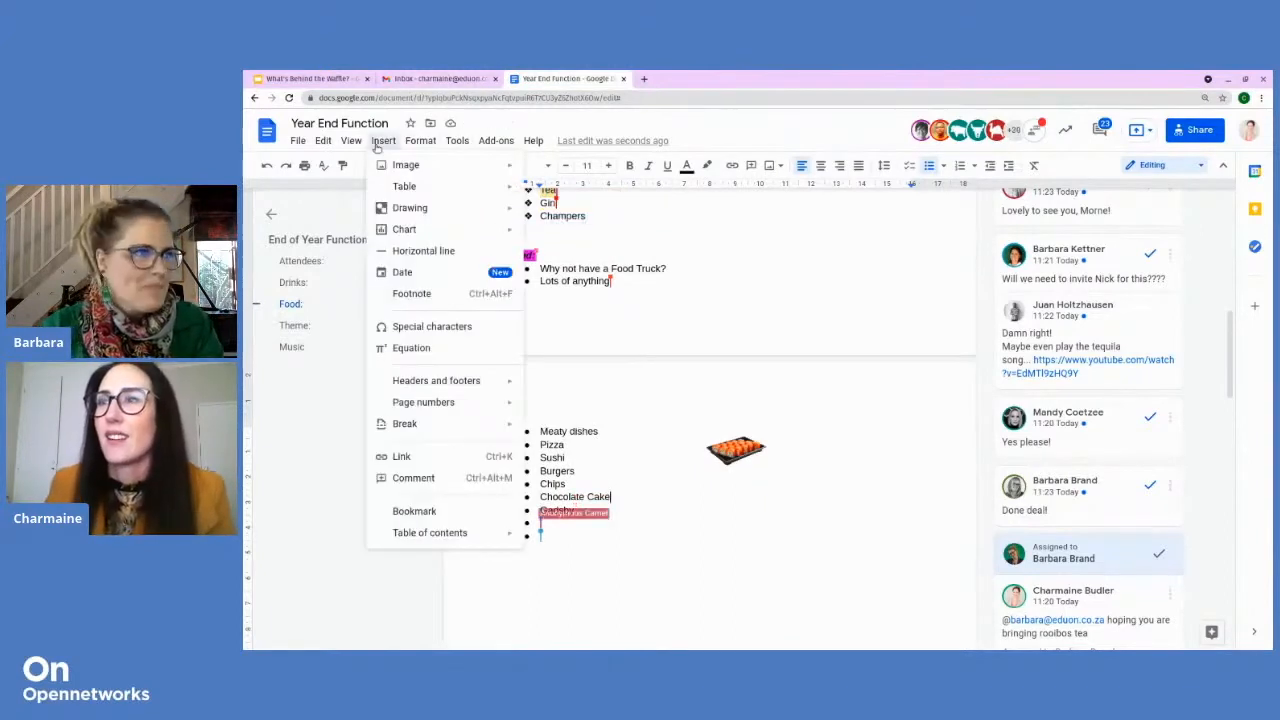
pyautogui.moveTo(397, 170)
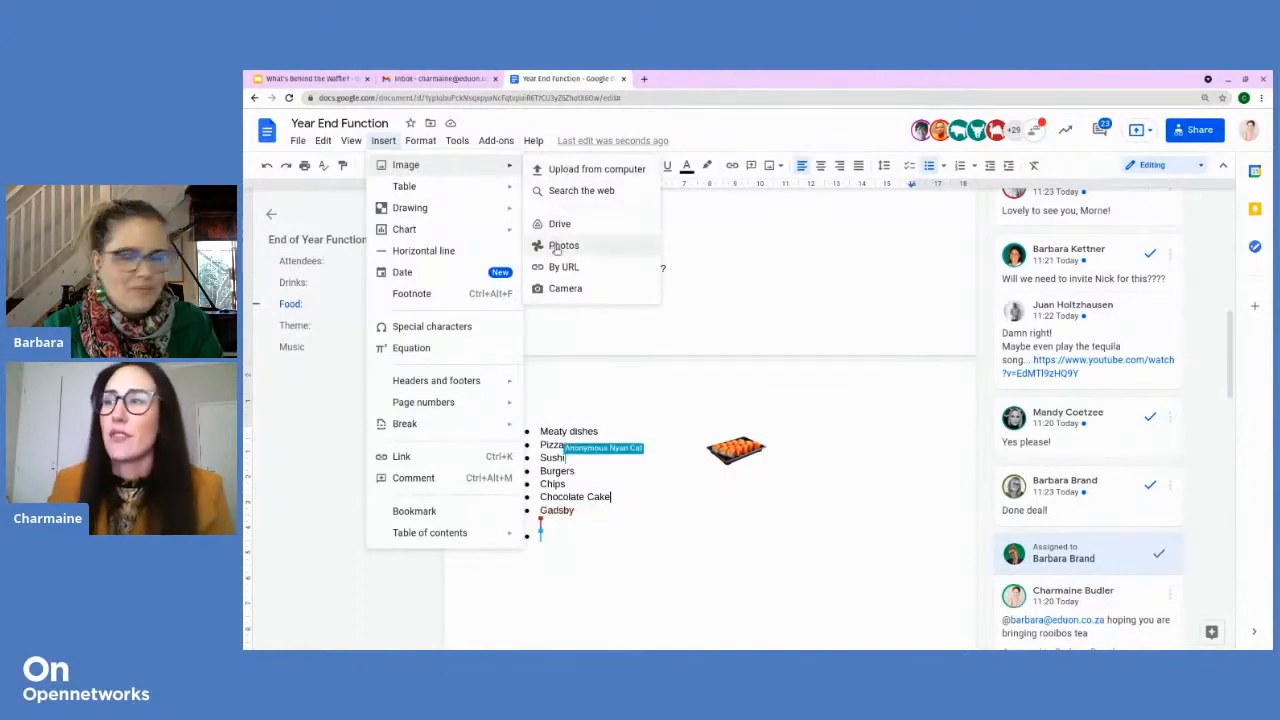
pyautogui.click(570, 191)
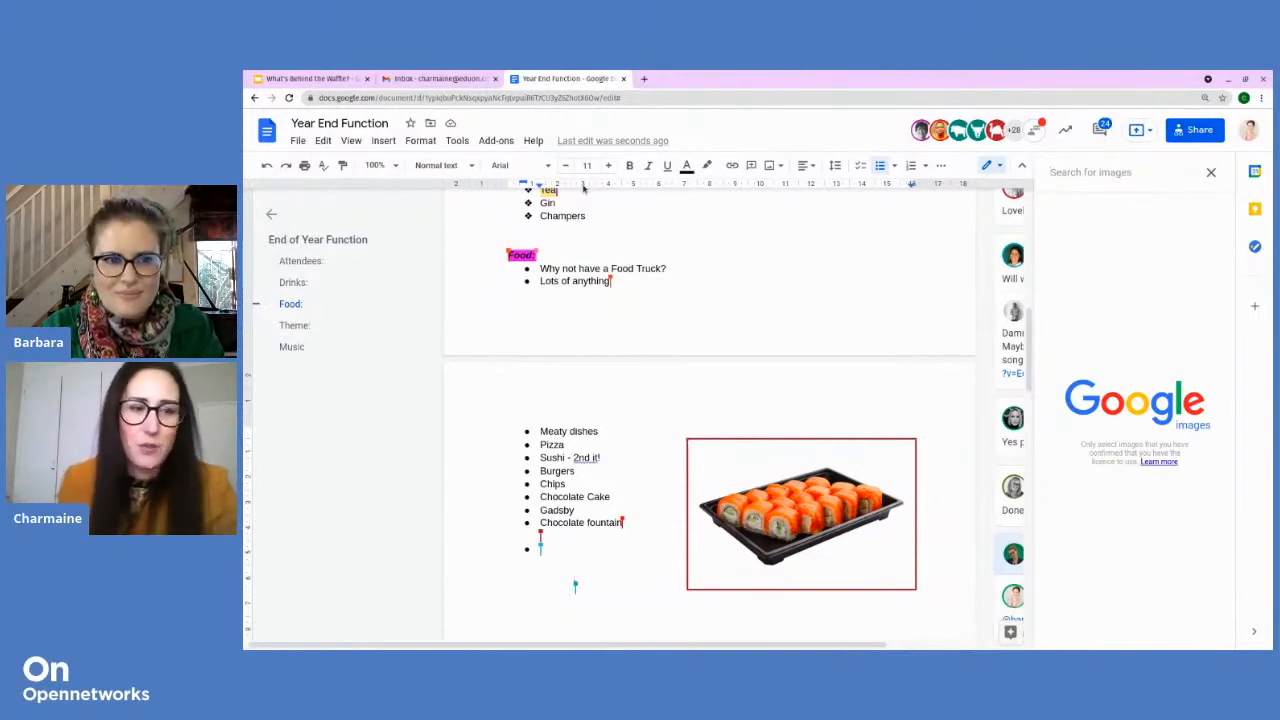
pyautogui.write('chocolate cake')
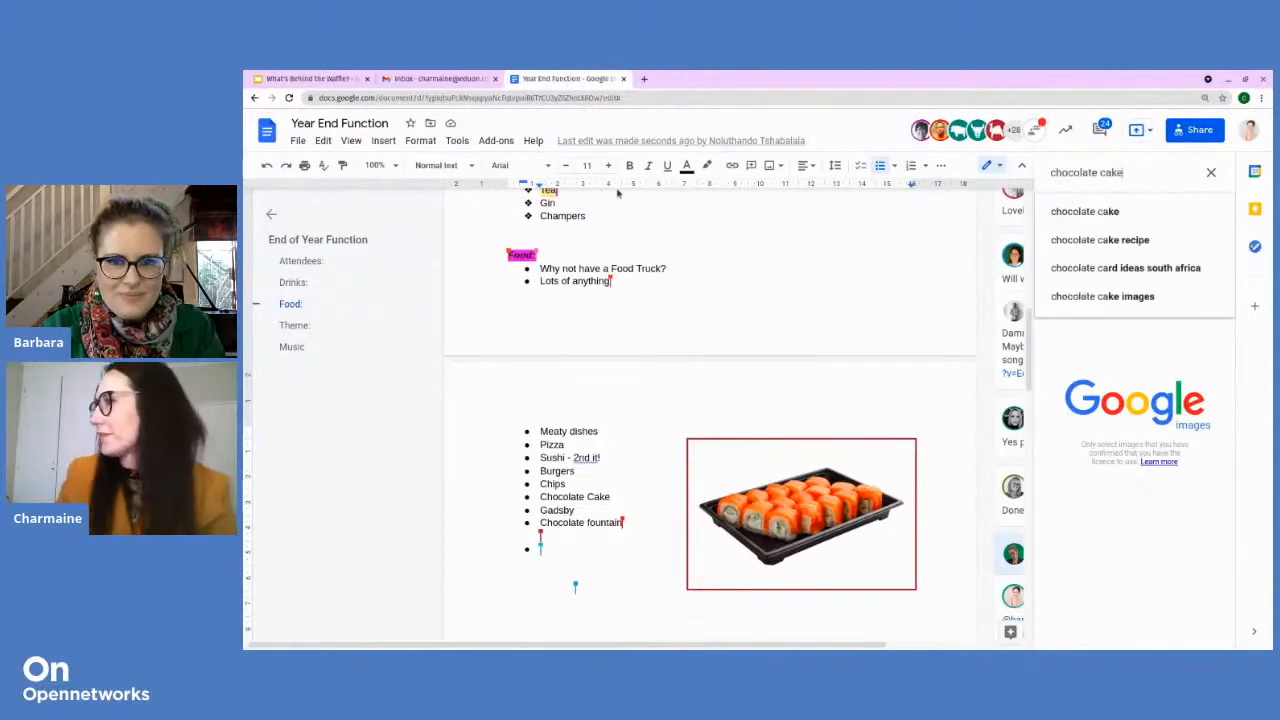
pyautogui.press('Return')
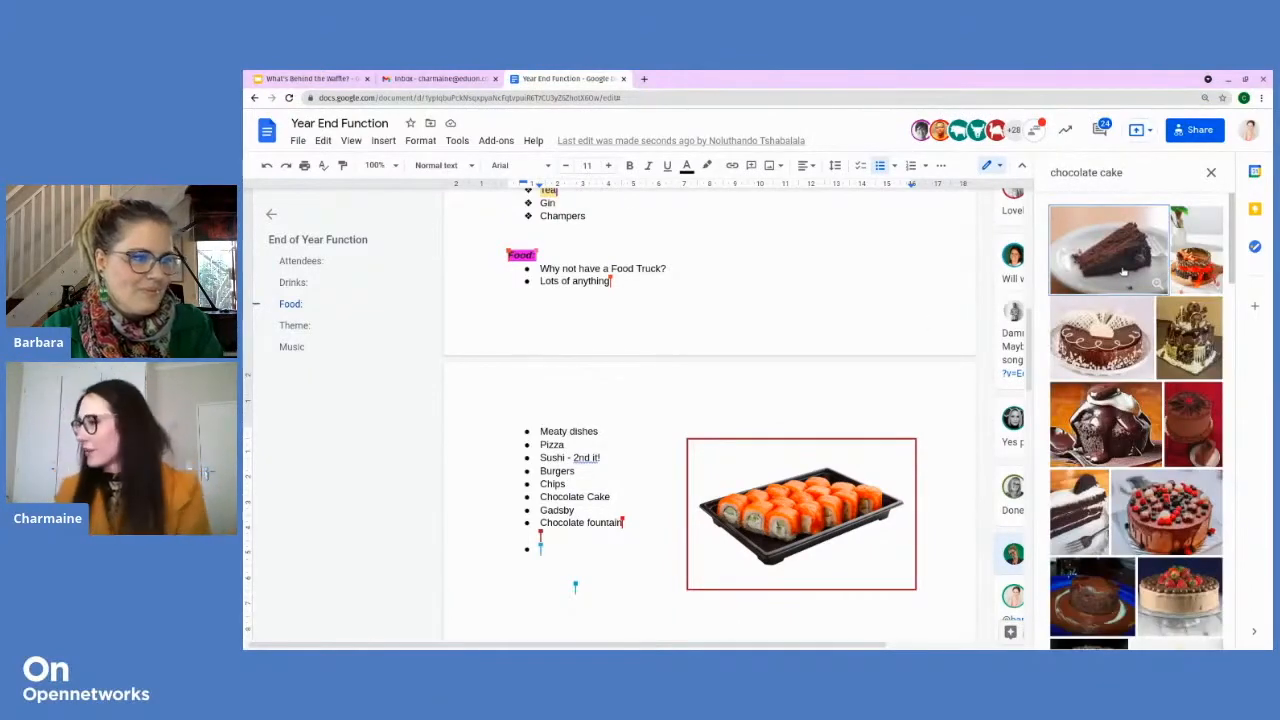
pyautogui.click(1191, 428)
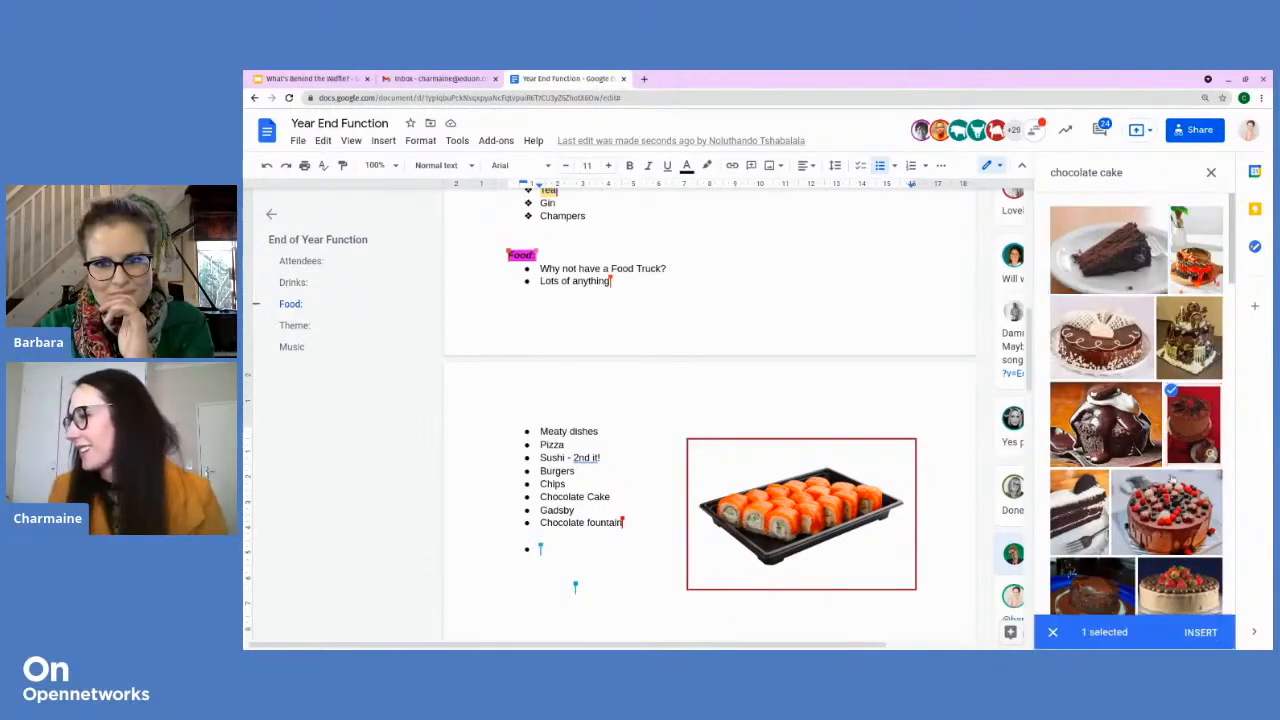
pyautogui.click(1199, 632)
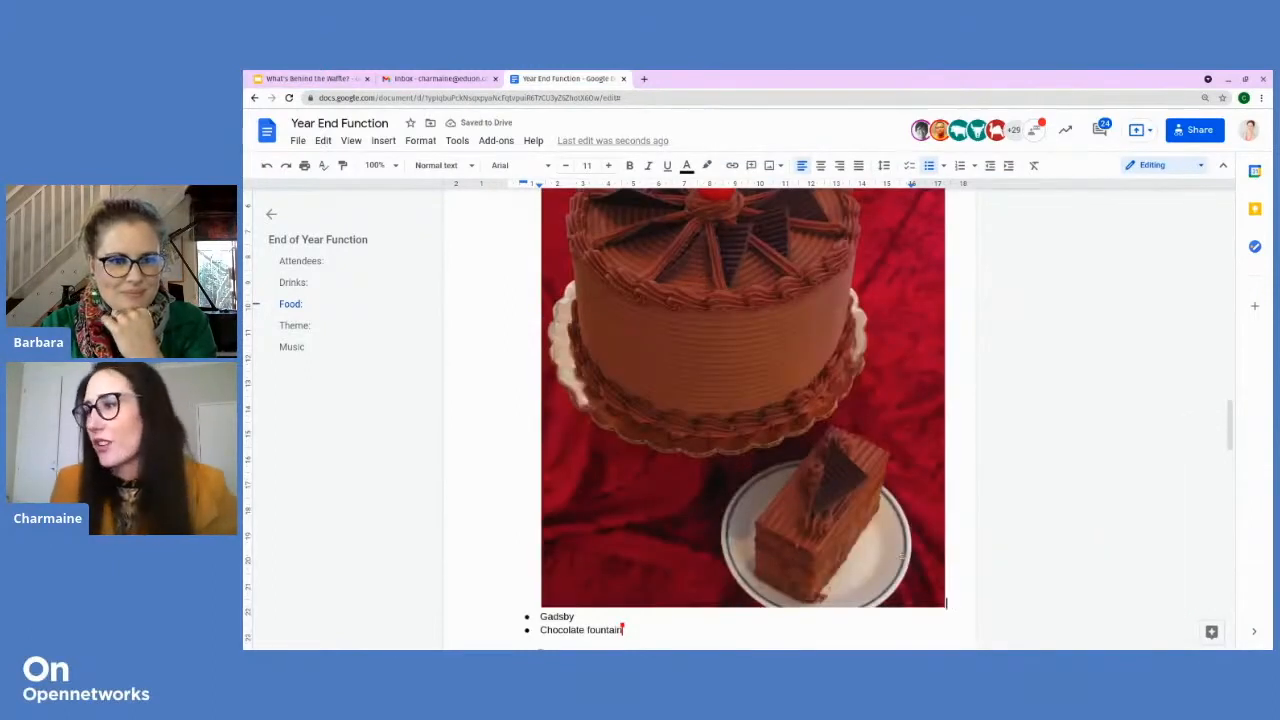
pyautogui.click(941, 608)
pyautogui.moveTo(944, 606); pyautogui.dragTo(655, 220)
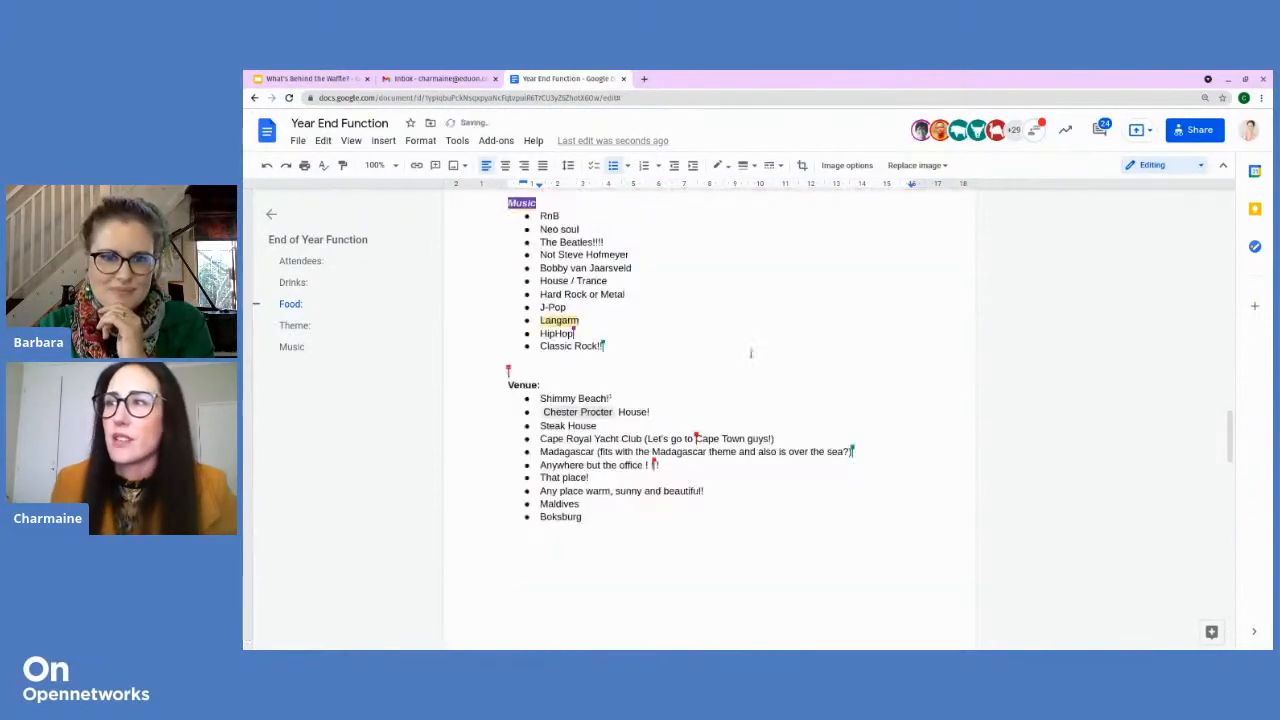
# Step: Scroll back up through the document to the Drinks list with the Oasis logo and the Food section
pyautogui.scroll(2, 705, 398)
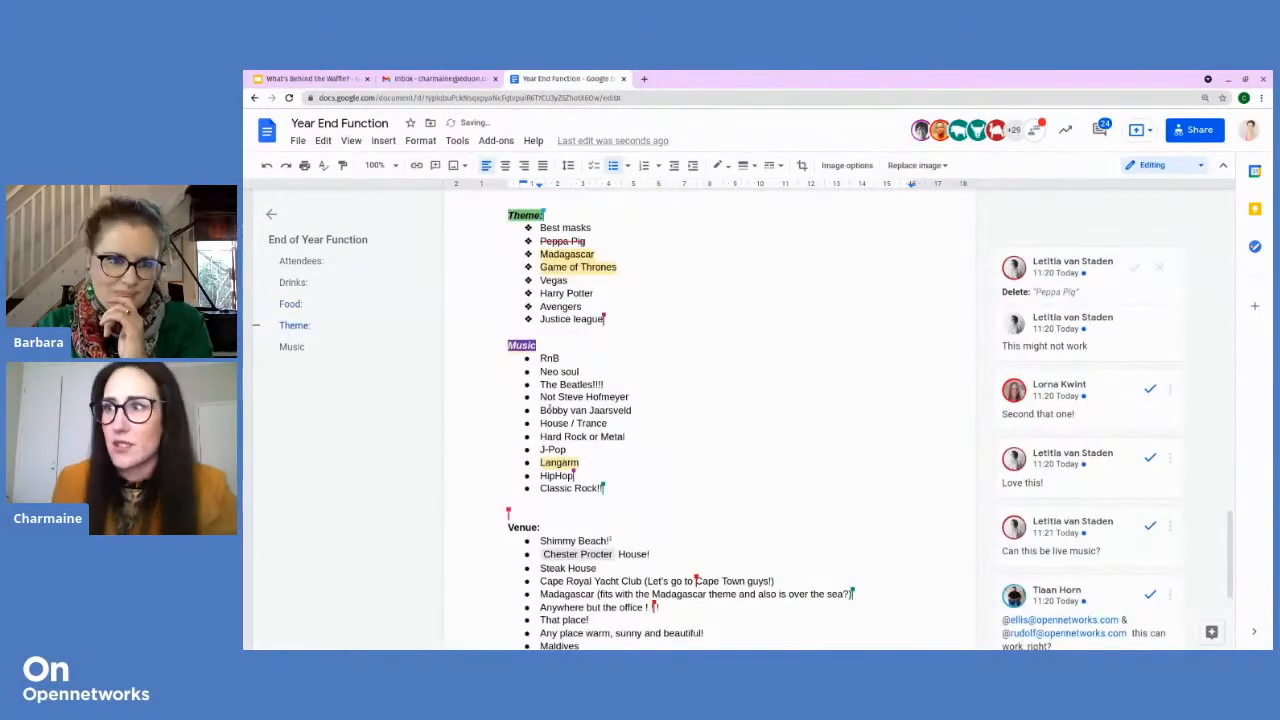
pyautogui.scroll(-5, 549, 408)
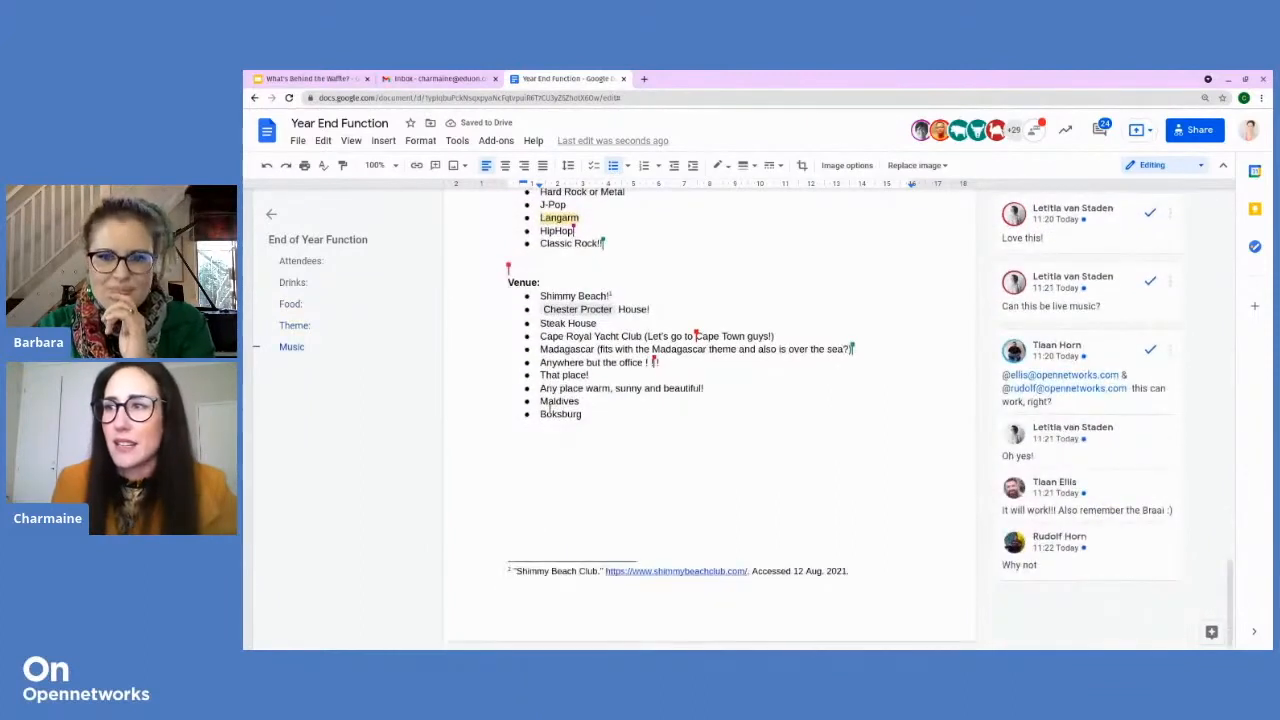
pyautogui.scroll(1, 549, 406)
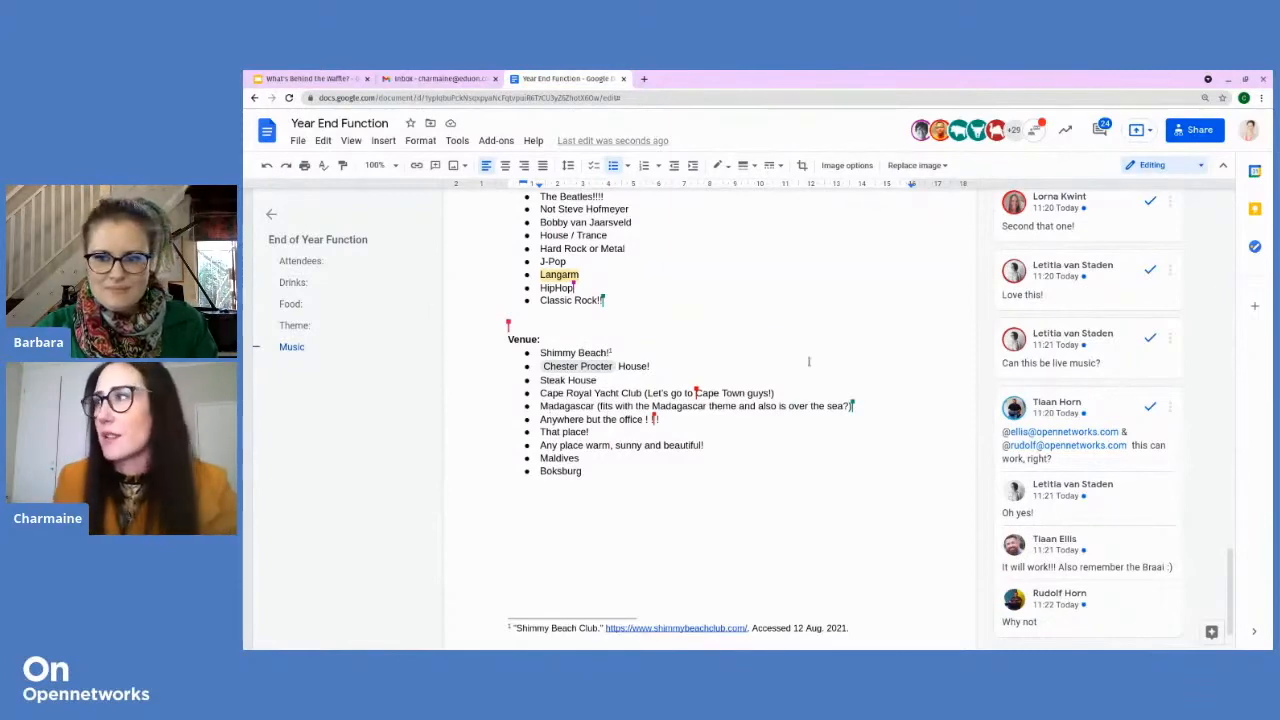
pyautogui.scroll(8, 808, 362)
pyautogui.scroll(10, 799, 385)
pyautogui.scroll(5, 800, 381)
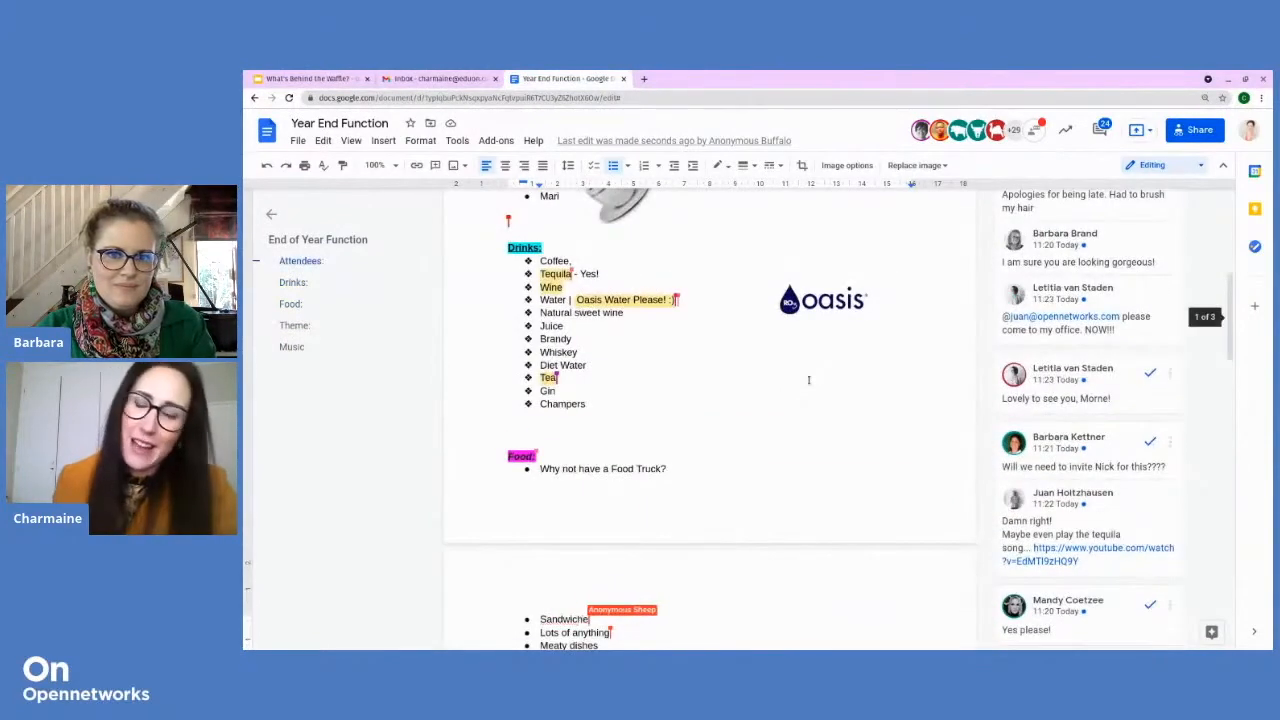
pyautogui.scroll(9, 808, 379)
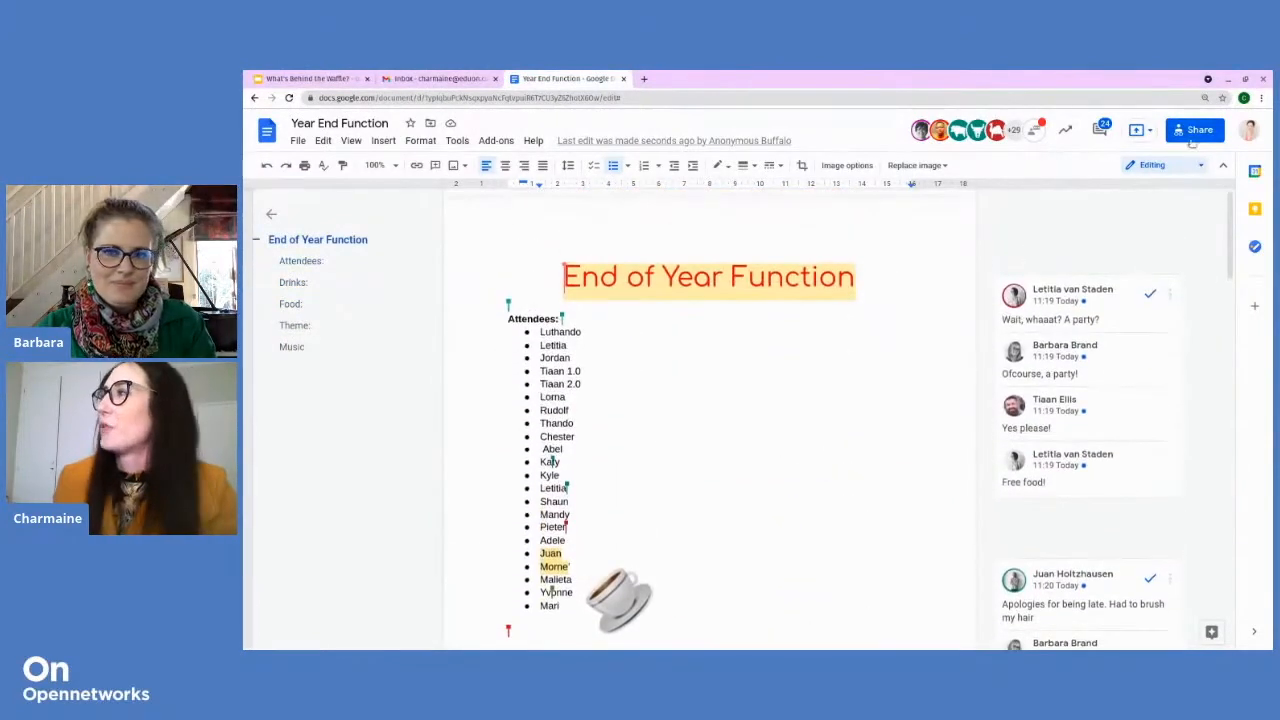